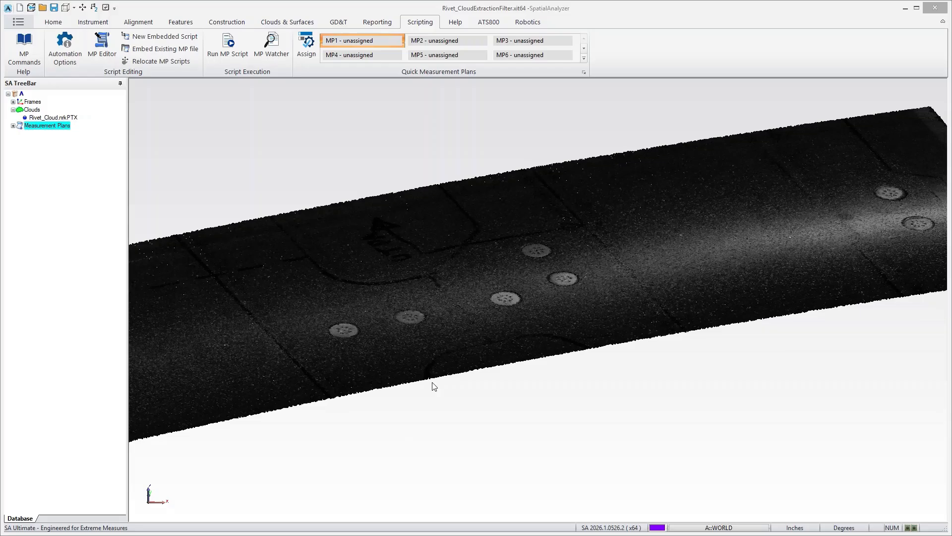
- Apply an RGB point filter to the Rivet_Cloud.nrkPTX cloud in Intensity mode with grey scale thresholds of 17 and 113
mouse_move(458, 347)
left_mouse_down()
mouse_move(464, 364)
mouse_move(453, 343)
left_mouse_up()
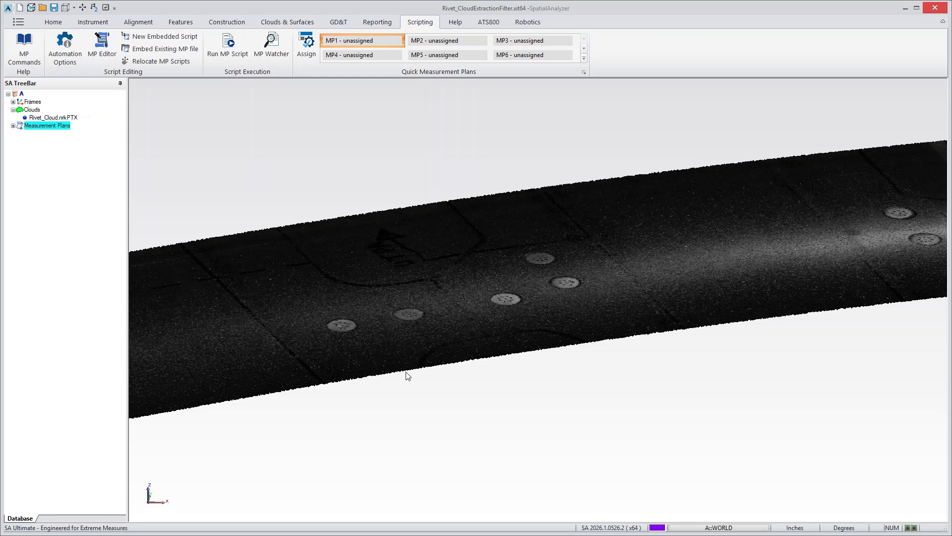
left_click_drag(424, 344, 418, 350)
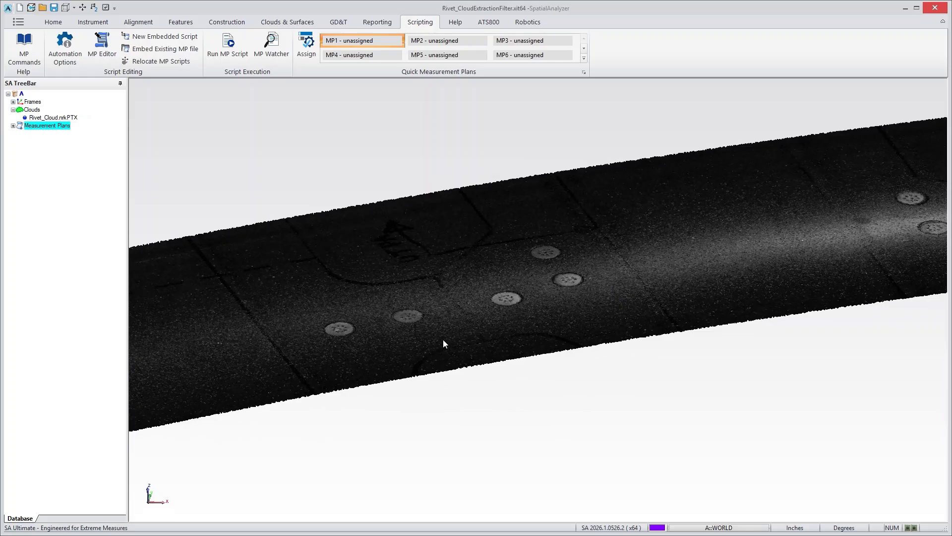
right_click(616, 333)
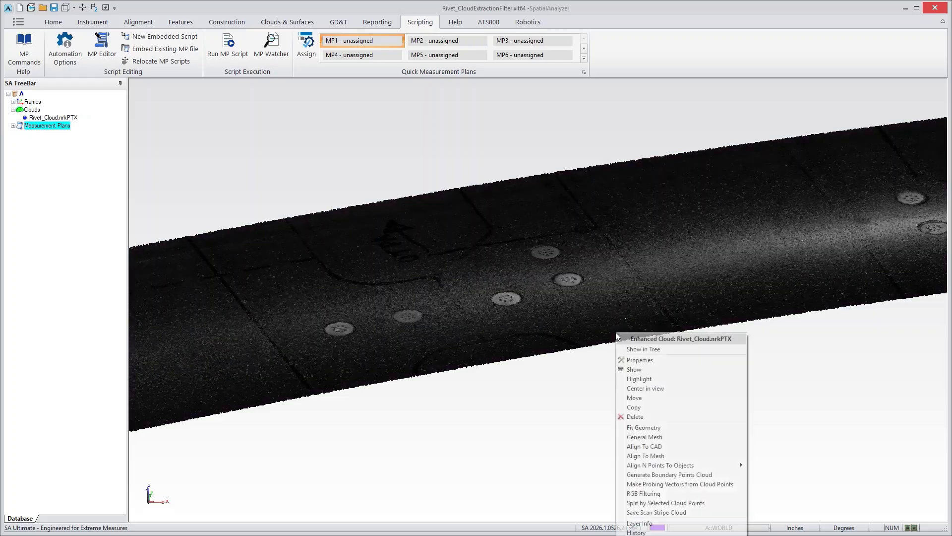
left_click(649, 494)
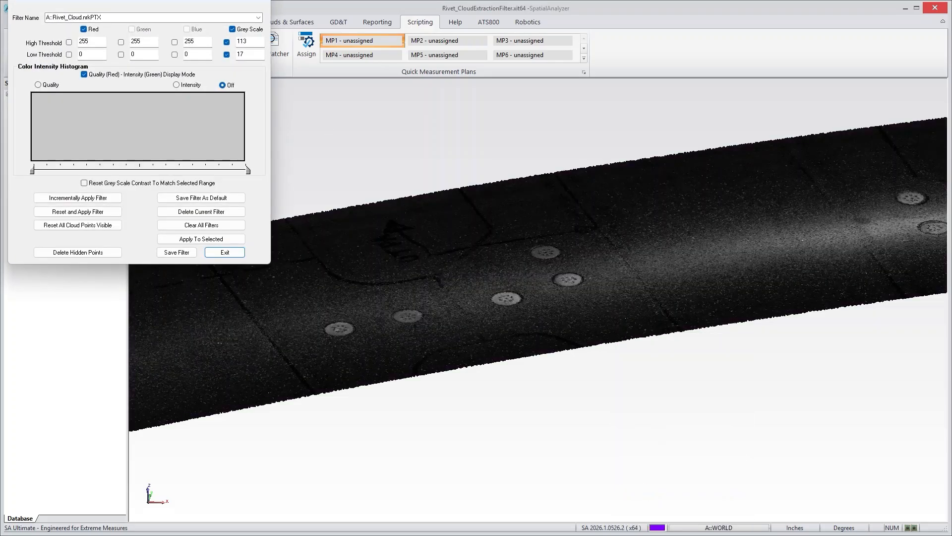
left_click_drag(121, 10, 773, 97)
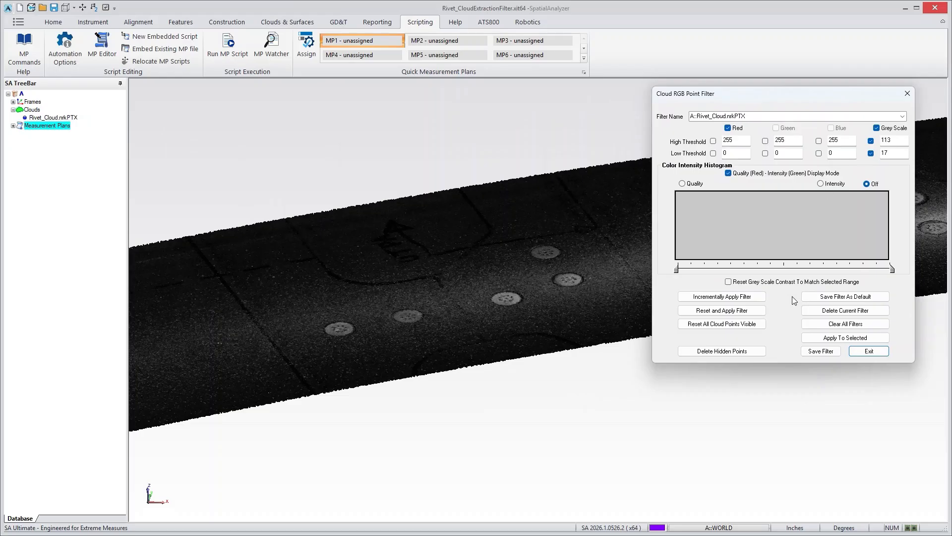
left_click(821, 183)
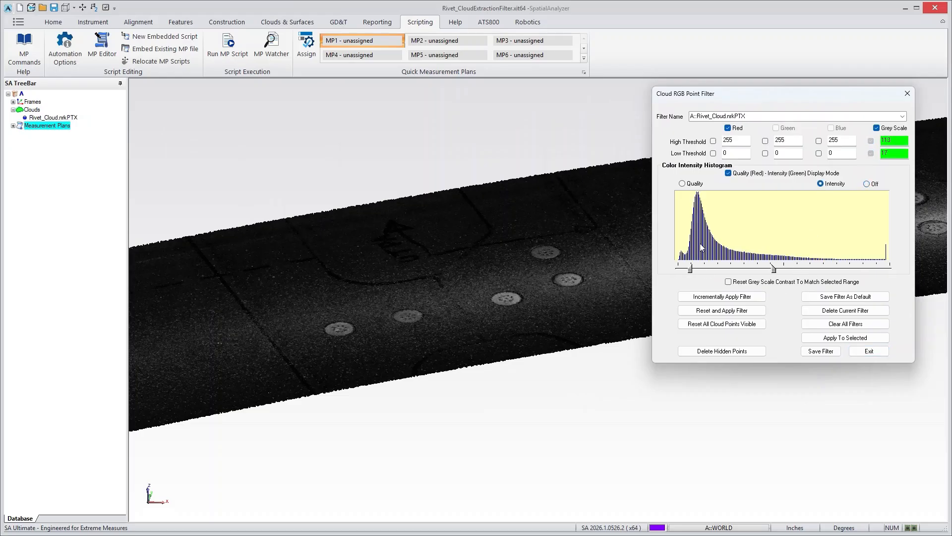
left_click(707, 311)
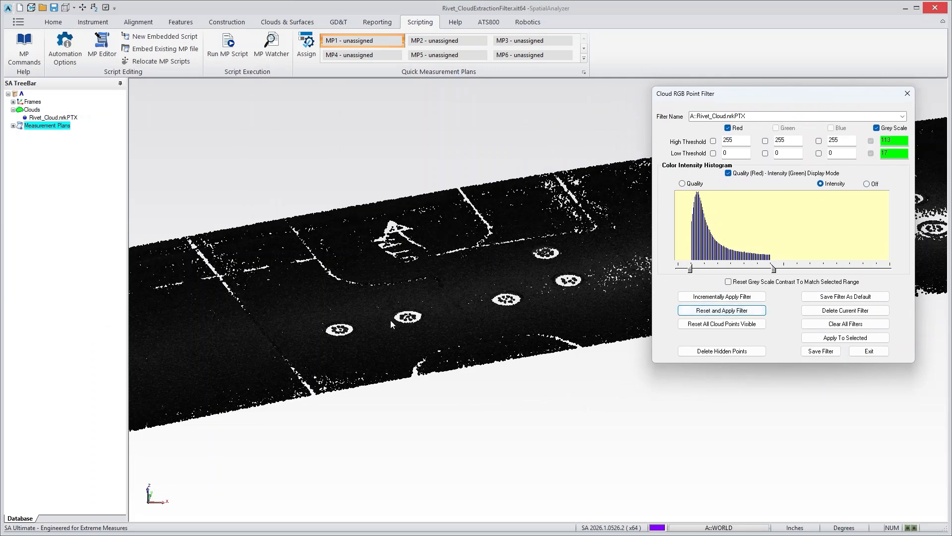
- Narrow the grey scale range to a low threshold of 24 and a high threshold of 71, and reapply the filter
left_click_drag(690, 268, 697, 269)
left_click_drag(770, 269, 739, 268)
left_click(720, 310)
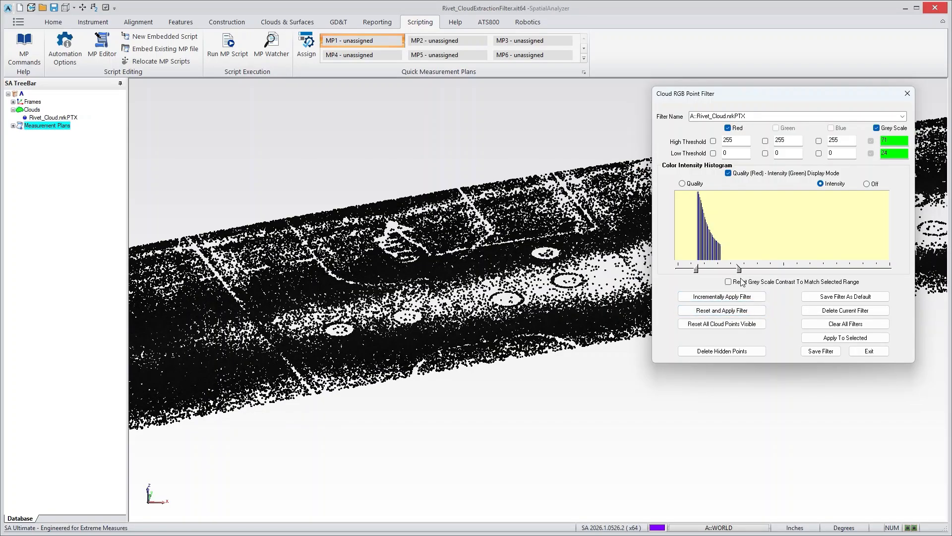
left_click(734, 312)
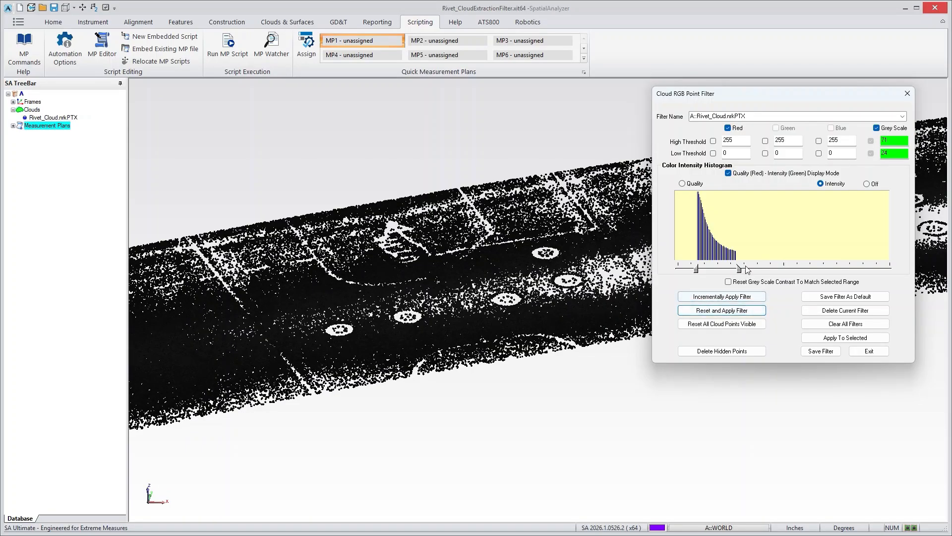
- Reapply the filter with the high threshold raised to 99, and reset all cloud points to visible before exiting
left_click_drag(739, 268, 762, 269)
left_click(722, 311)
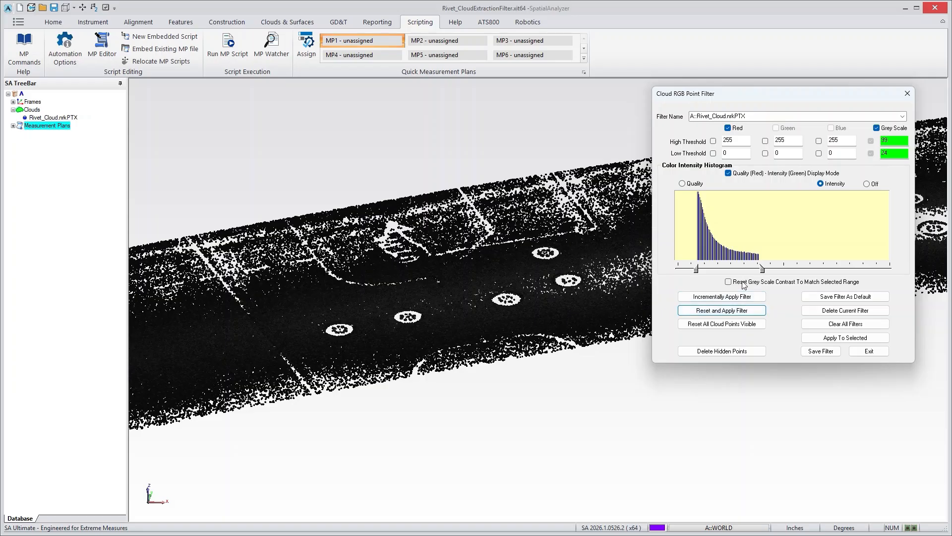
left_click(679, 324)
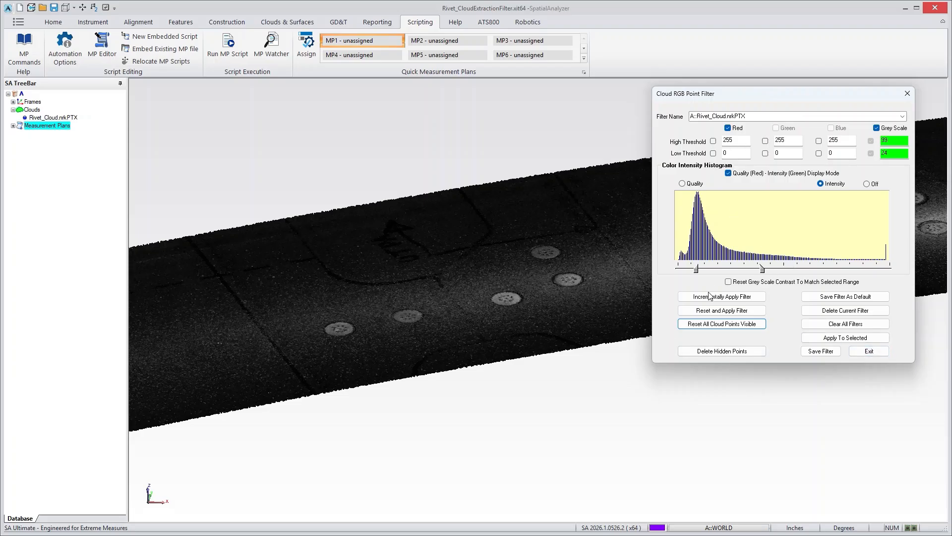
left_click(876, 352)
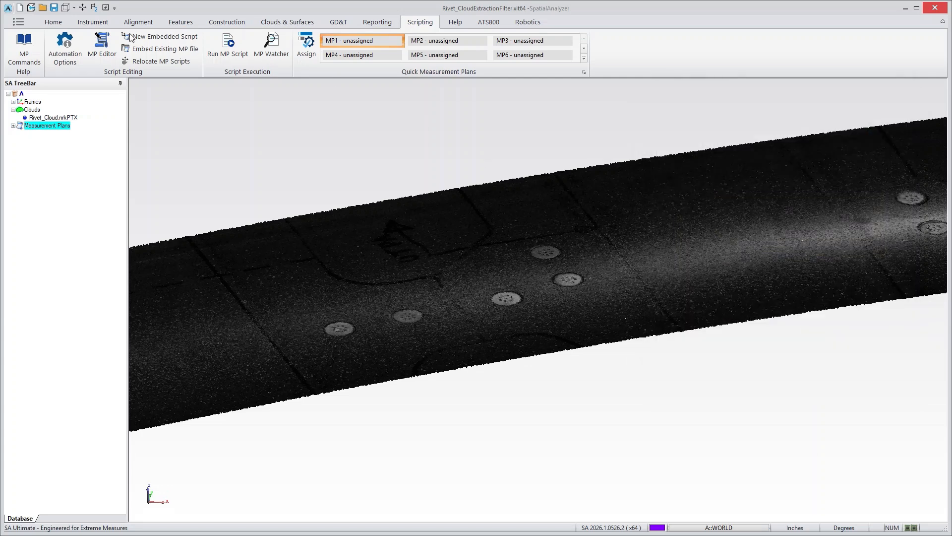
- Search the MP Editor commands for "cloud" and find Get Cloud RGB Values among the Cloud Filters operations
left_click(107, 40)
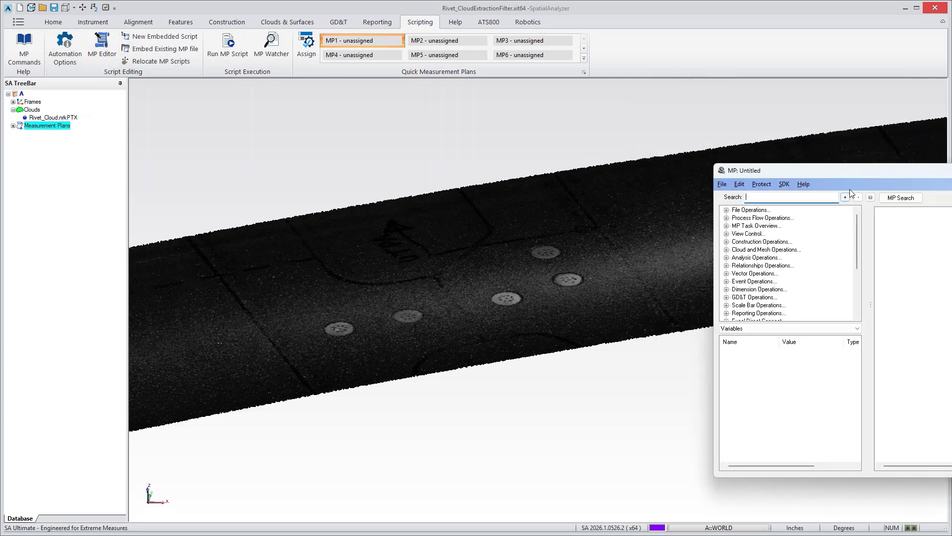
left_click_drag(853, 162, 755, 140)
type("cloud")
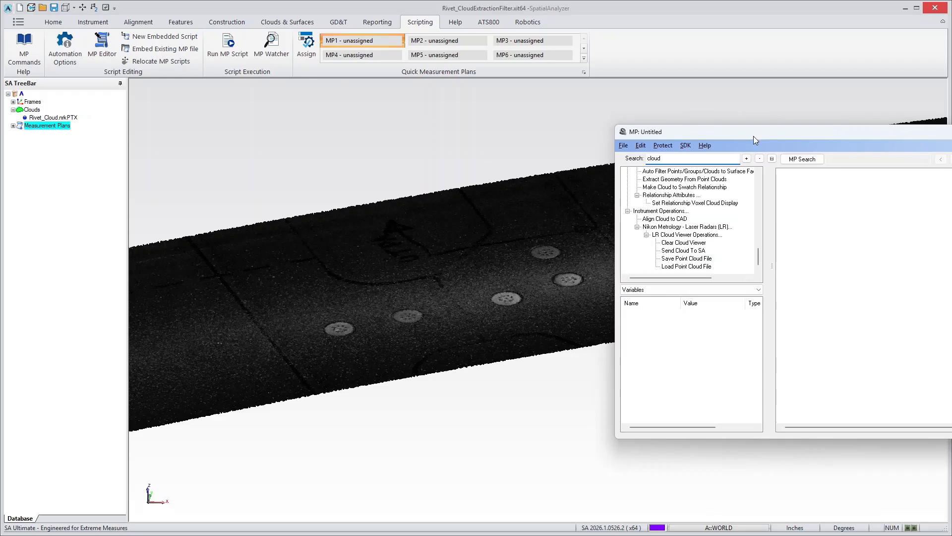
left_click(771, 158)
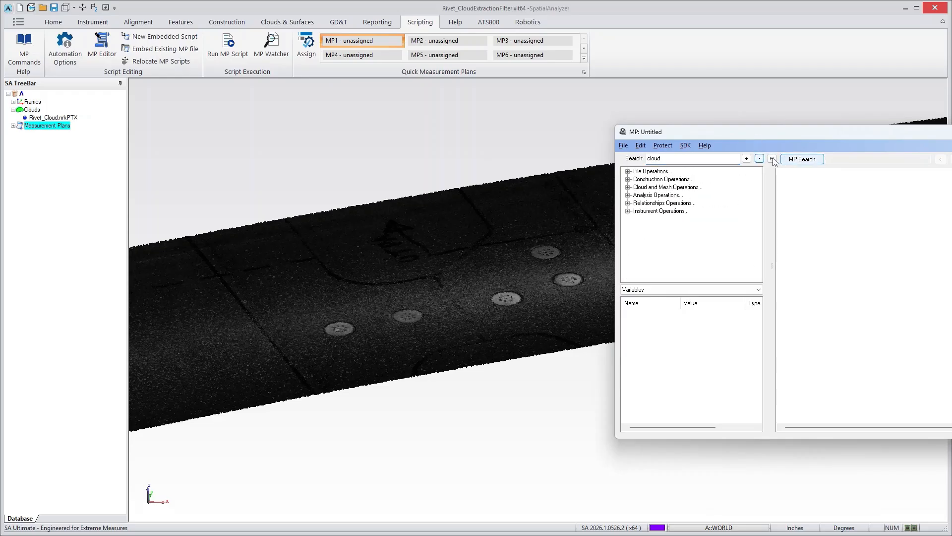
left_click(628, 187)
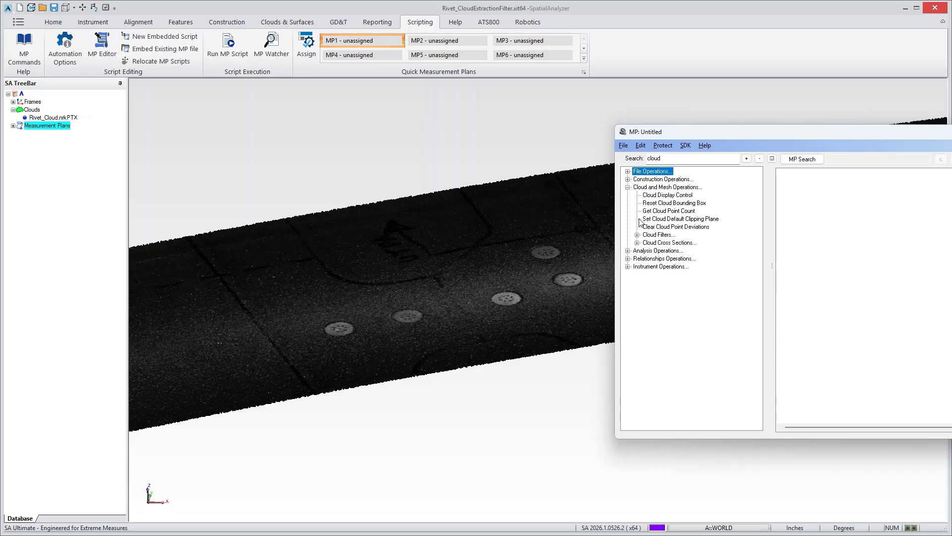
left_click(637, 234)
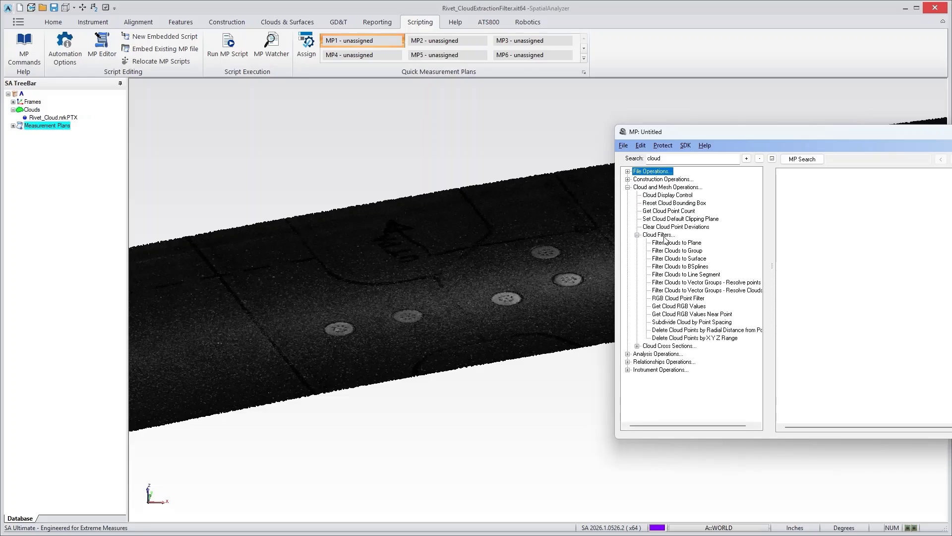
left_click(658, 307)
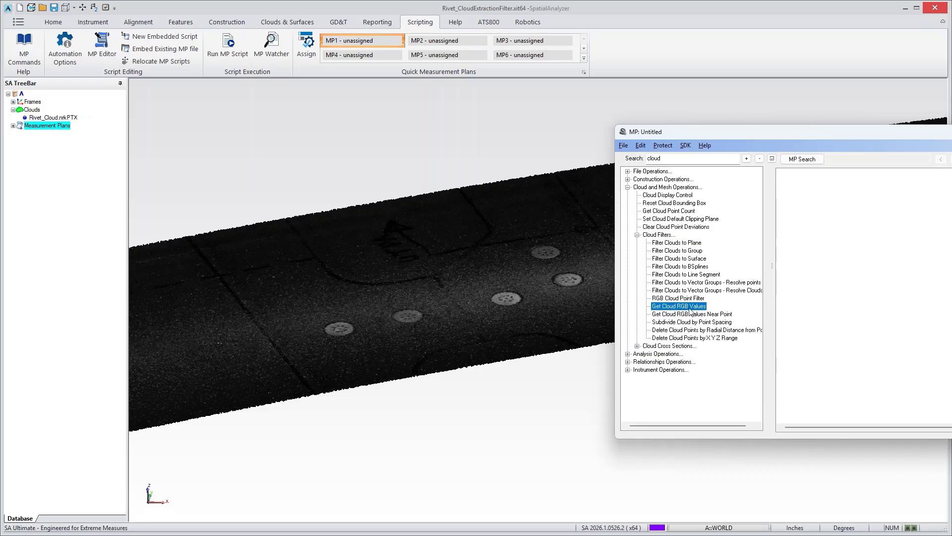
- Add voxel callouts at the middle rivet and on the dark upper surface, placing each label clear of the cloud
left_click(382, 23)
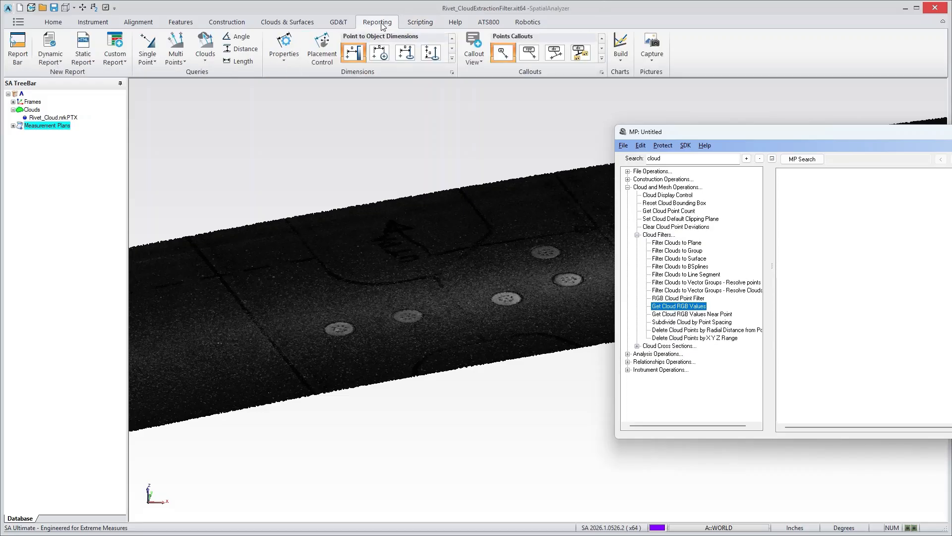
left_click(601, 59)
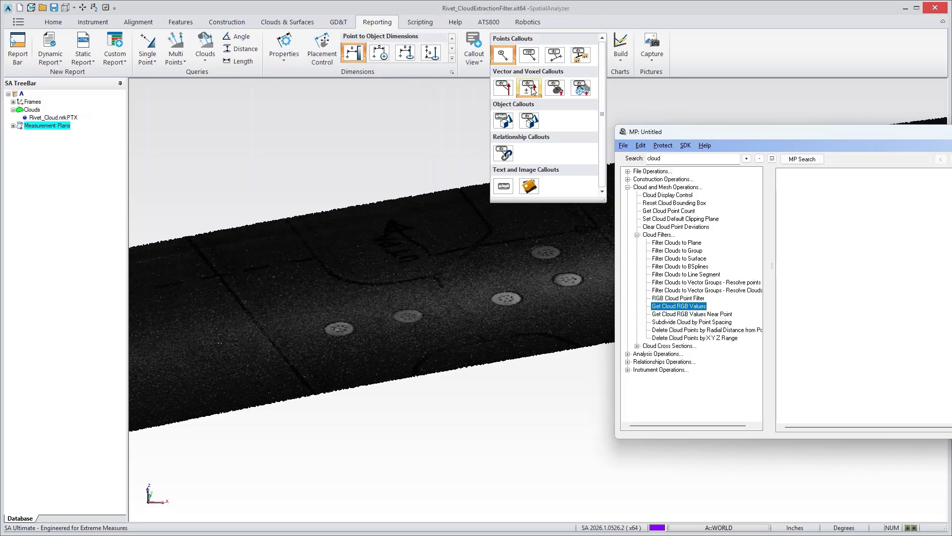
left_click(557, 89)
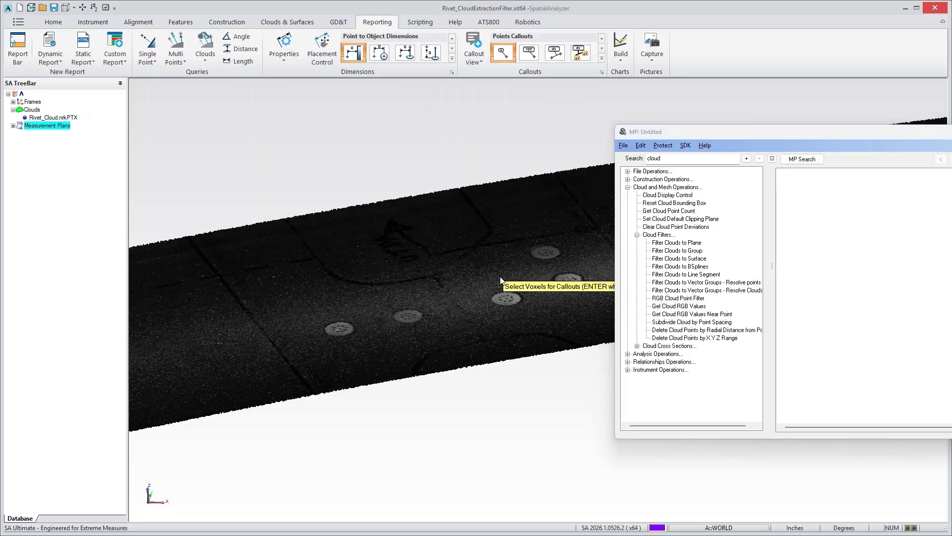
left_click(504, 304)
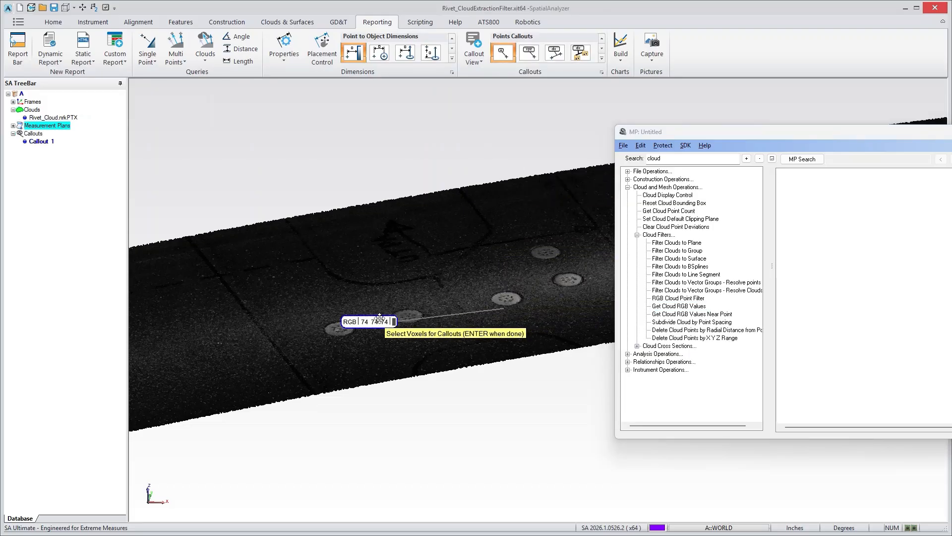
left_click_drag(380, 323, 551, 407)
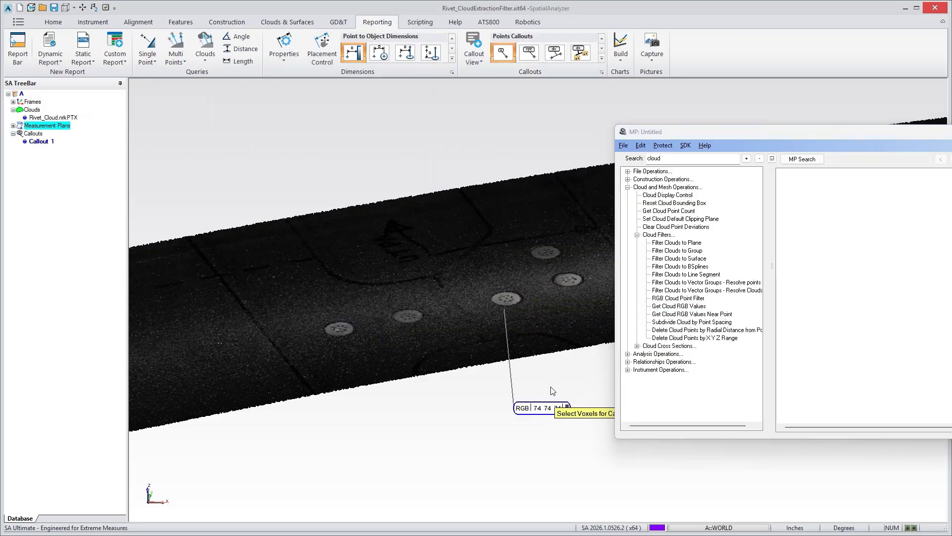
left_click(470, 224)
left_click_drag(426, 144, 416, 138)
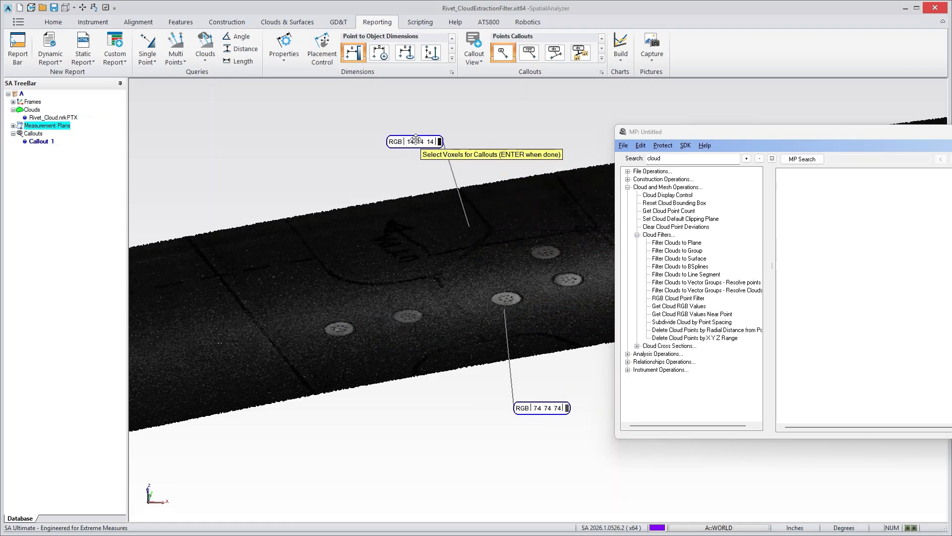
key("Return")
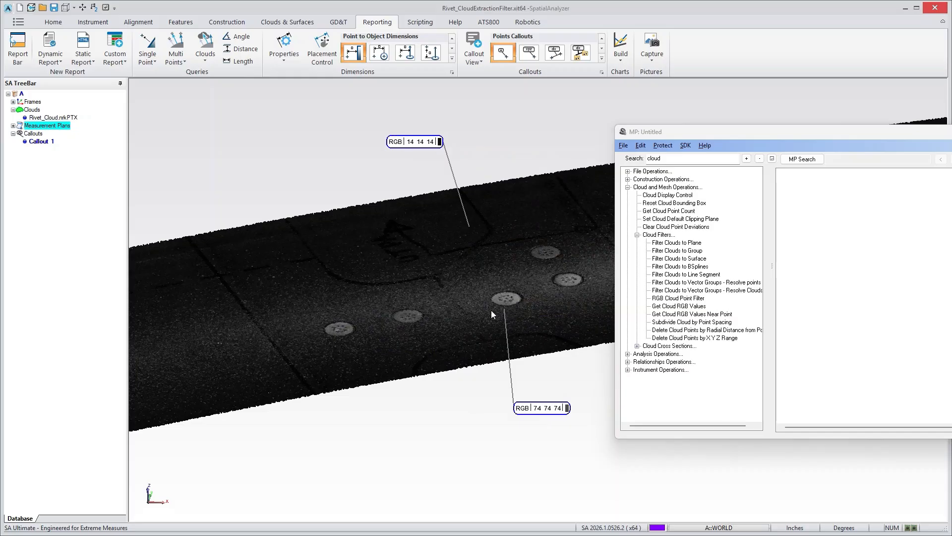
- Examine the Get Cloud RGB Values Near Point and Subdivide Cloud by Point Spacing commands
left_click(679, 314)
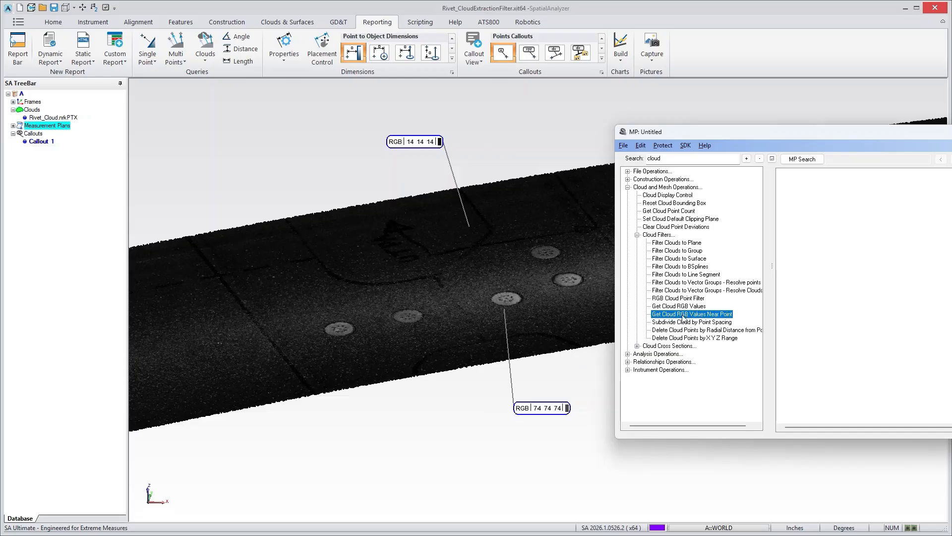
left_click(679, 321)
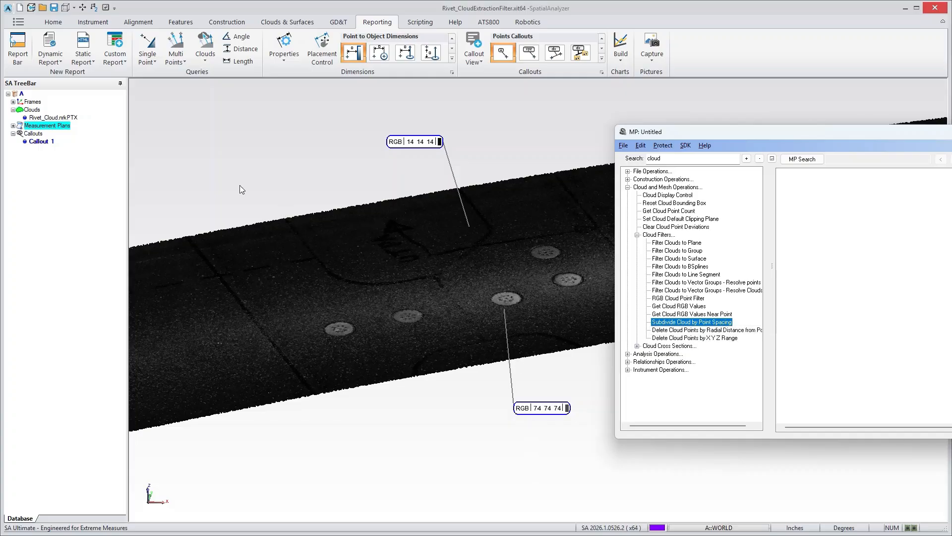
- Delete the callout view holding the two RGB callouts
right_click(41, 141)
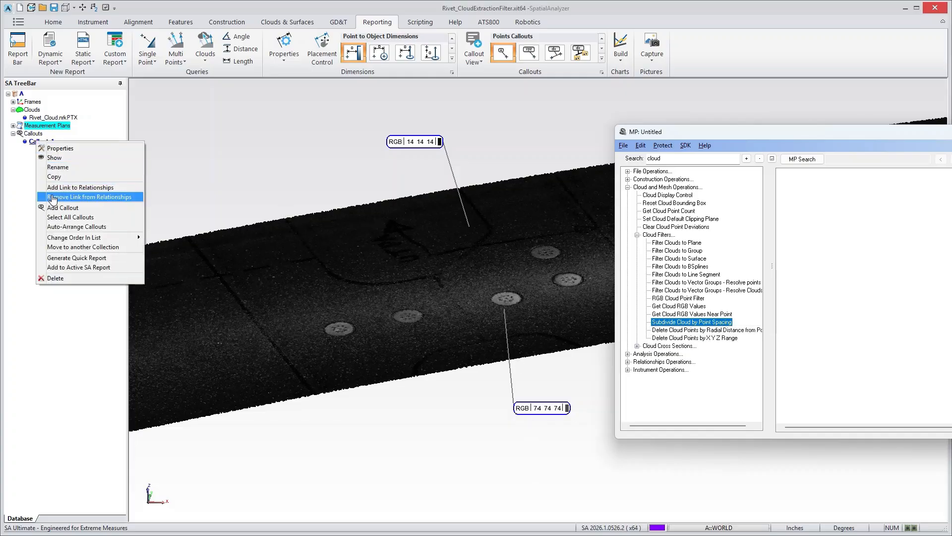
left_click(58, 276)
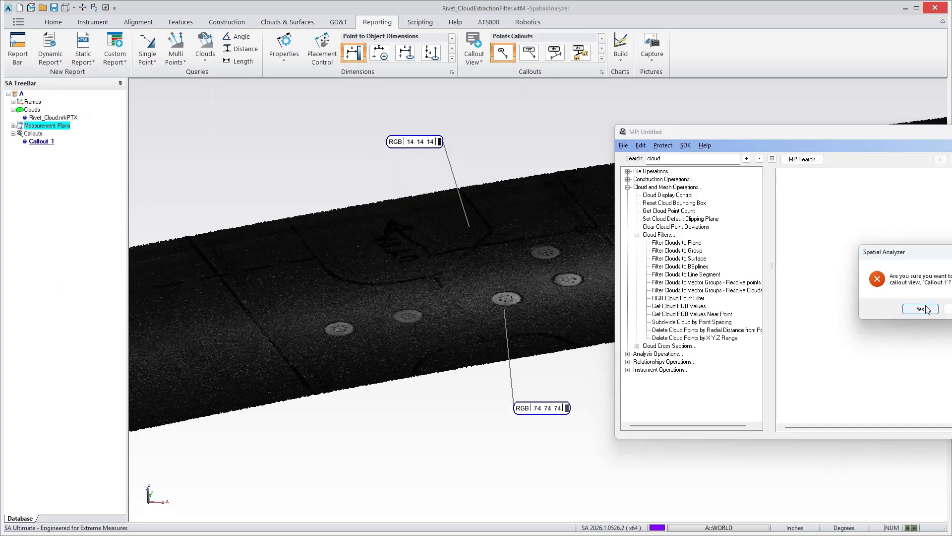
left_click(916, 310)
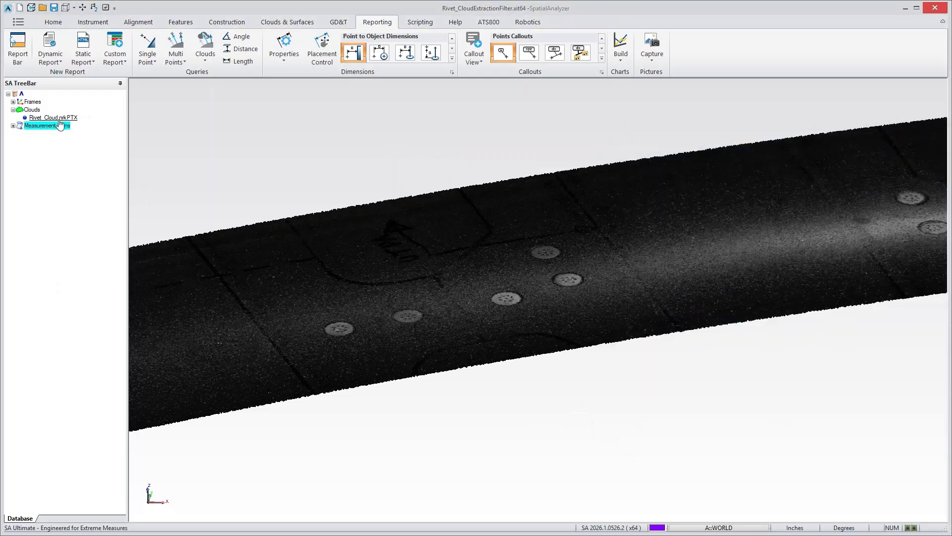
- Run the Filter.mp measurement plan with base rivet name Rivet and target size 0.36
left_click(12, 126)
left_click(36, 134)
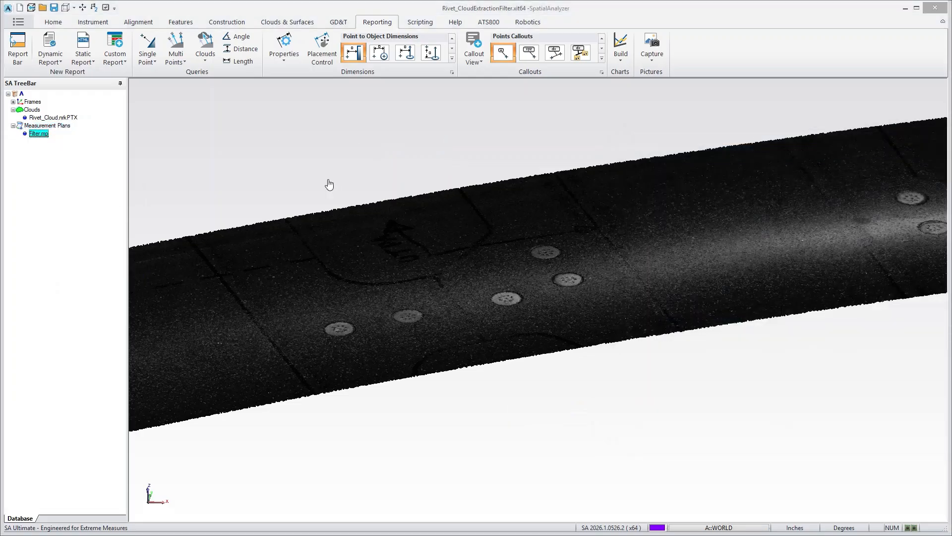
left_click_drag(260, 144, 300, 133)
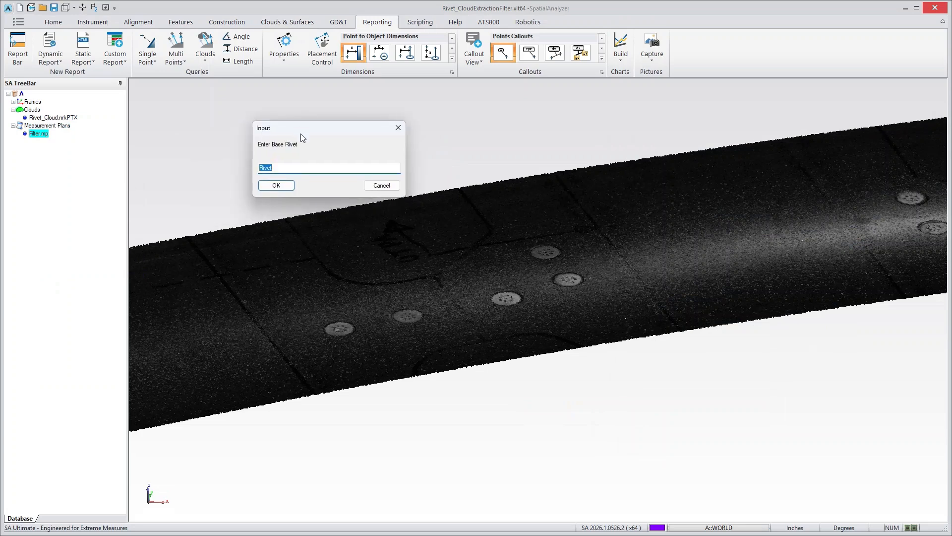
left_click(289, 184)
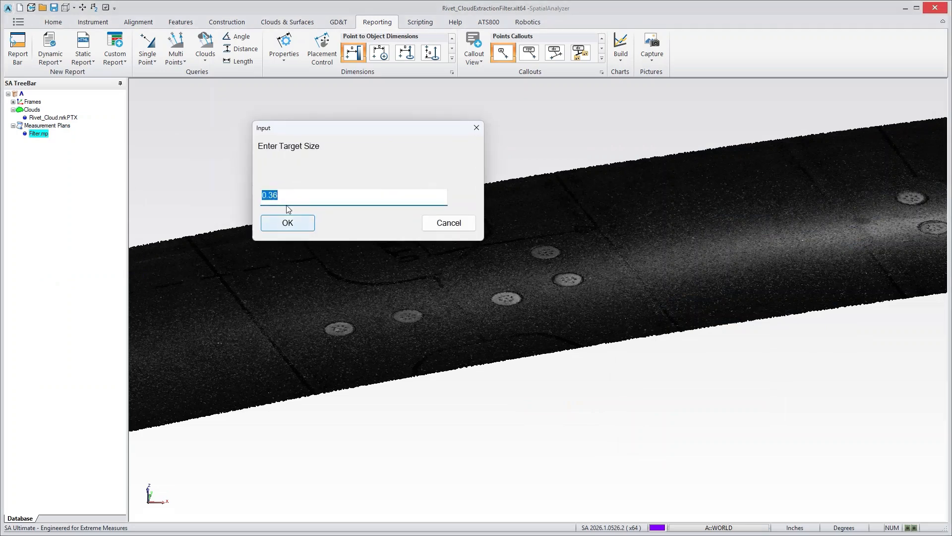
left_click(290, 224)
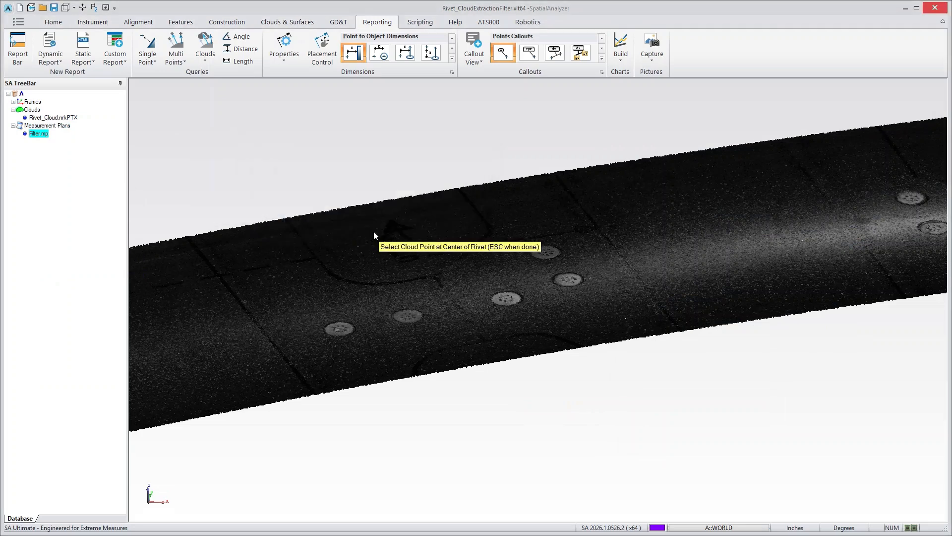
- Extract the middle rivet by picking the cloud point at its center, end the selection, and show the Inner-Rivet1 and Outer-Rivet1 clouds
left_click(499, 302)
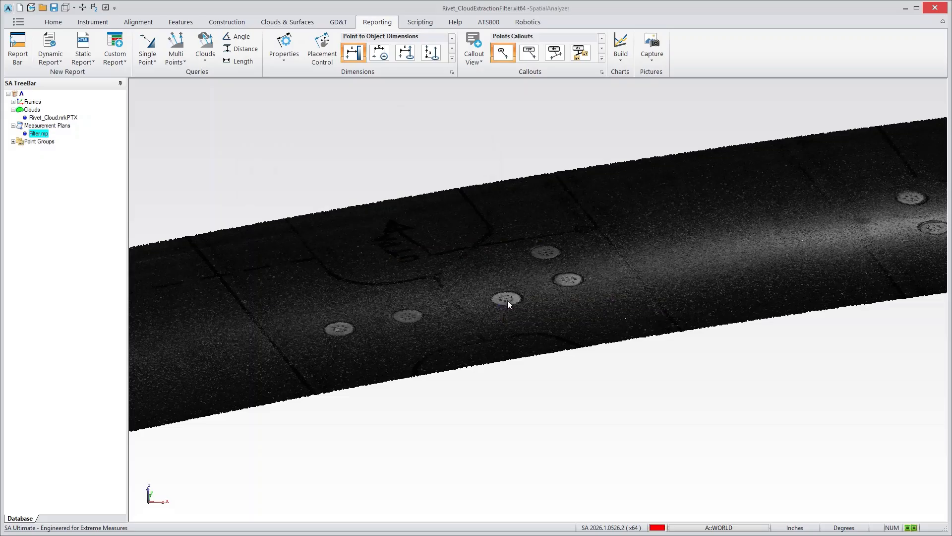
key("Escape")
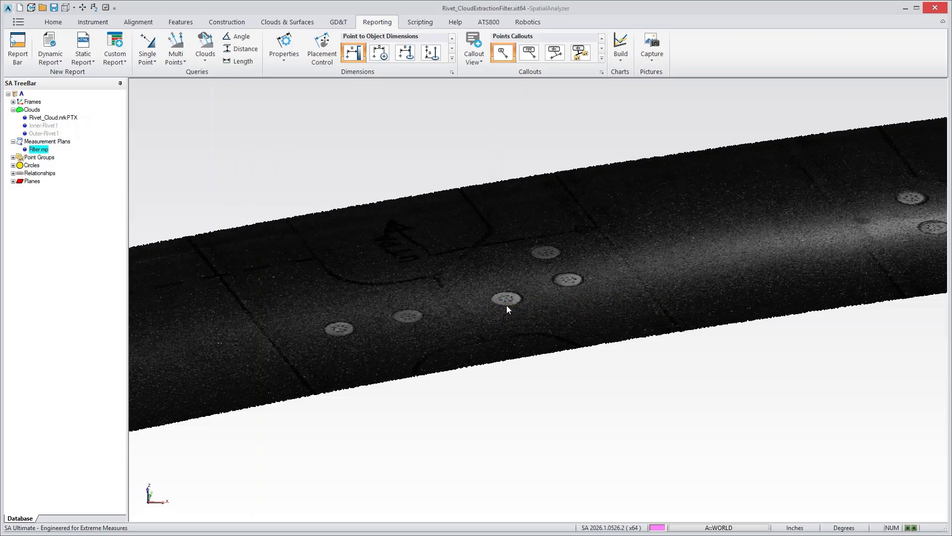
middle_click(56, 127)
middle_click(56, 134)
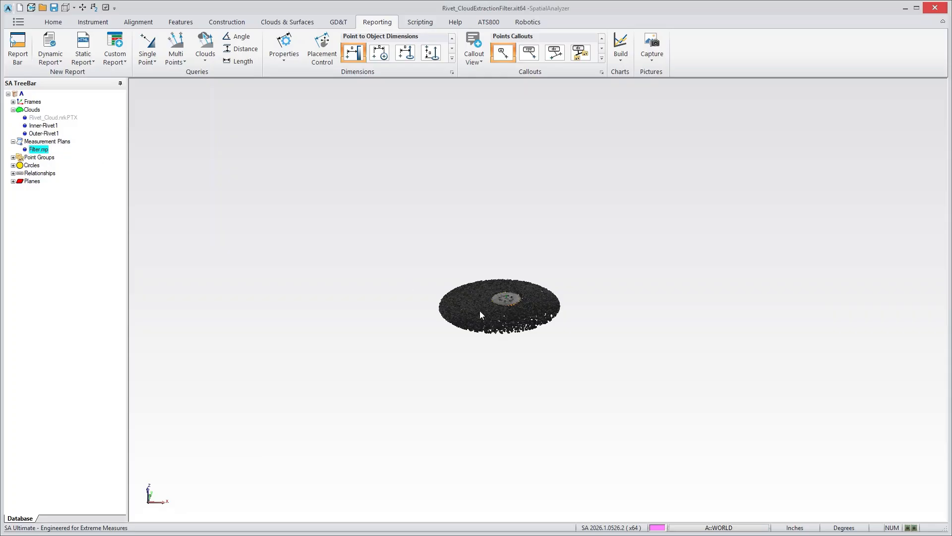
scroll(505, 323, "up", 3)
left_click_drag(506, 324, 511, 358)
left_click_drag(503, 312, 503, 296)
- Compare the Inner-Rivet1 and Outer-Rivet1 clouds by showing each one on its own
middle_click(53, 128)
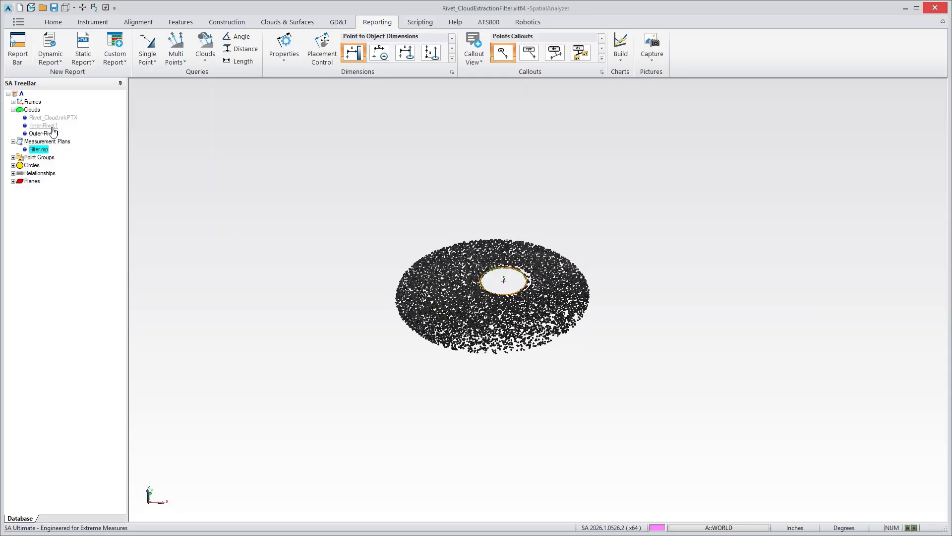
mouse_move(344, 245)
left_mouse_down()
mouse_move(373, 252)
mouse_move(347, 239)
left_mouse_up()
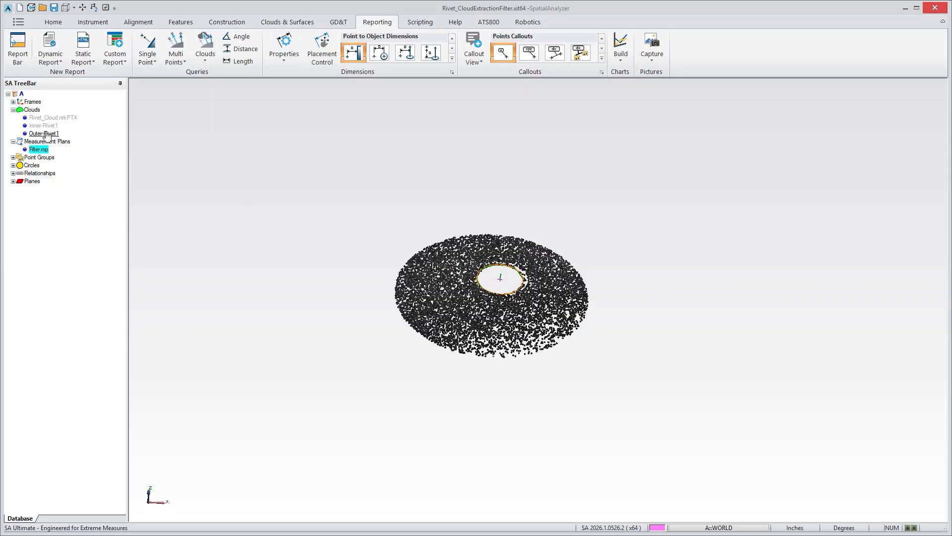
middle_click(42, 134)
middle_click(45, 127)
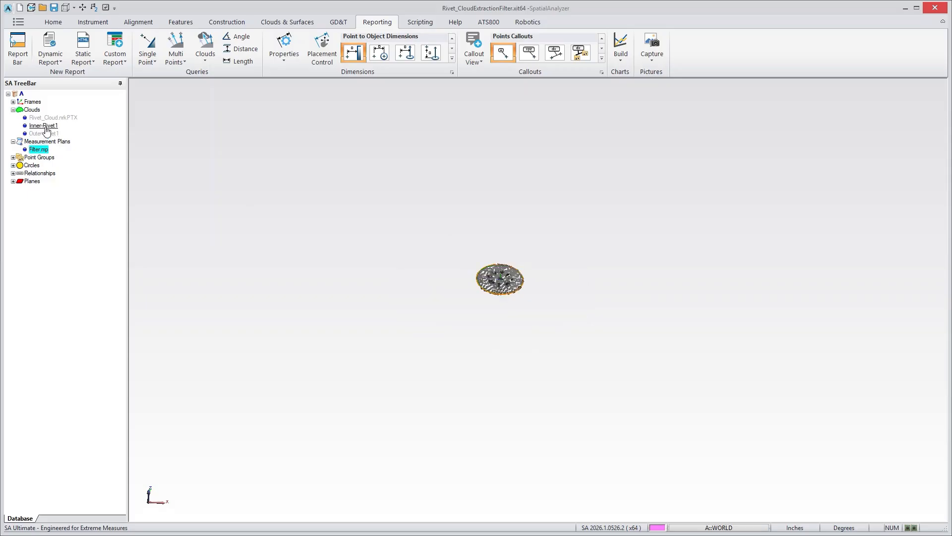
middle_click(44, 126)
middle_click(44, 133)
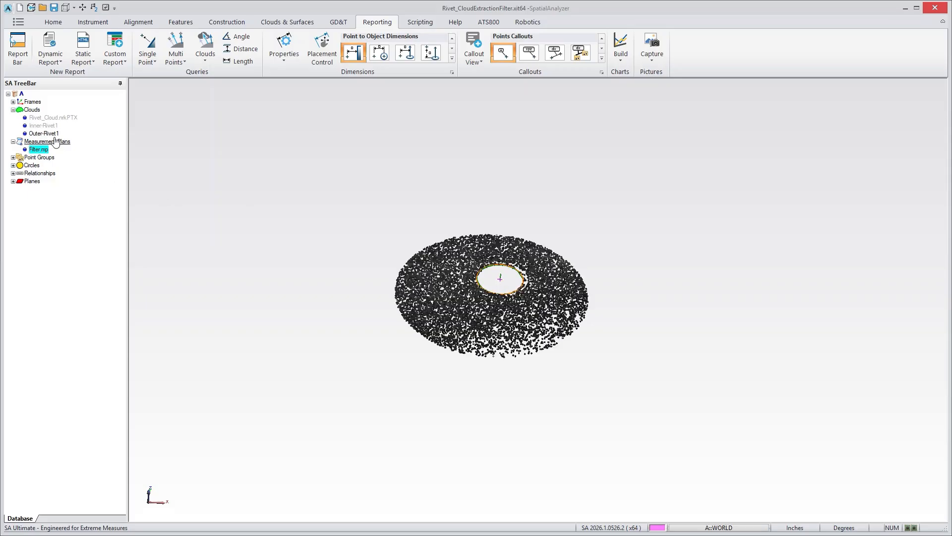
- Hide the Outer-Rivet1 cloud and examine the fitted rivet circle and the entries under Relationships
middle_click(52, 135)
scroll(376, 243, "up", 2)
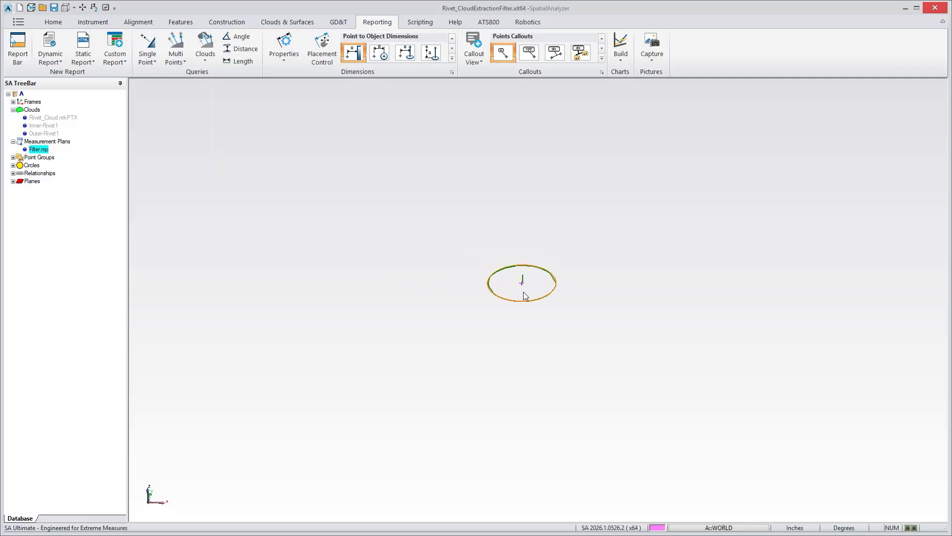
right_click_drag(525, 296, 534, 257)
left_click(13, 173)
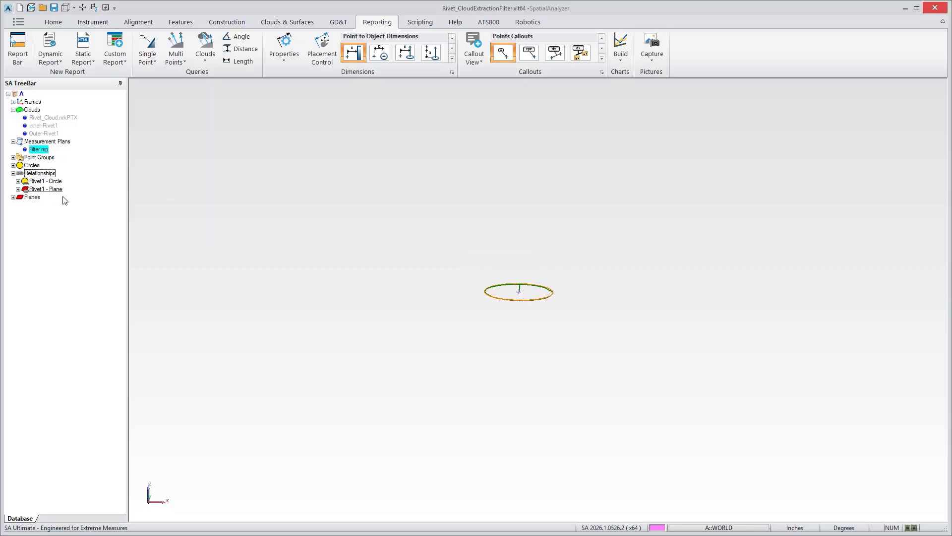
right_click_drag(434, 315, 508, 295)
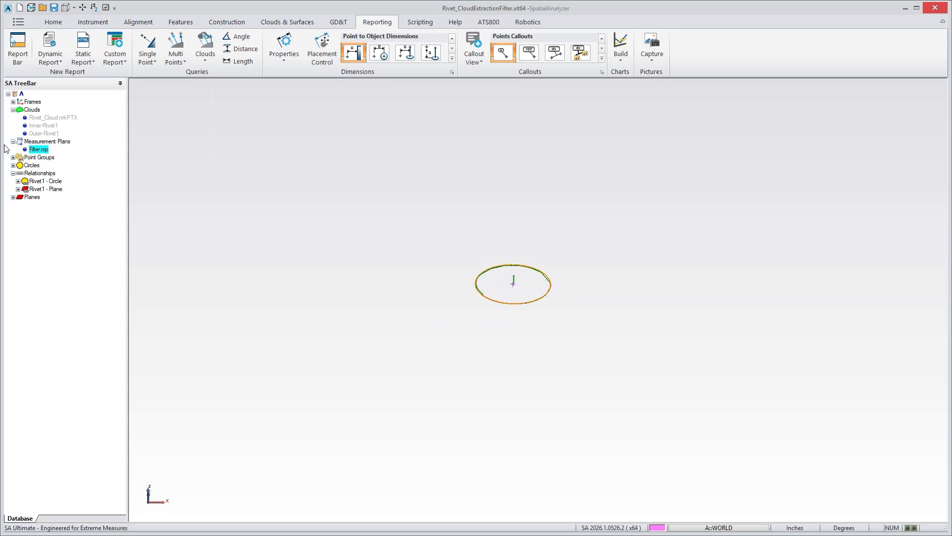
- Show the full Rivet_Cloud and run Filter.mp again with target size 0.36 on the rivet just up and right of the extracted one
middle_click(47, 119)
scroll(353, 269, "down", 5)
right_click_drag(422, 272, 472, 262)
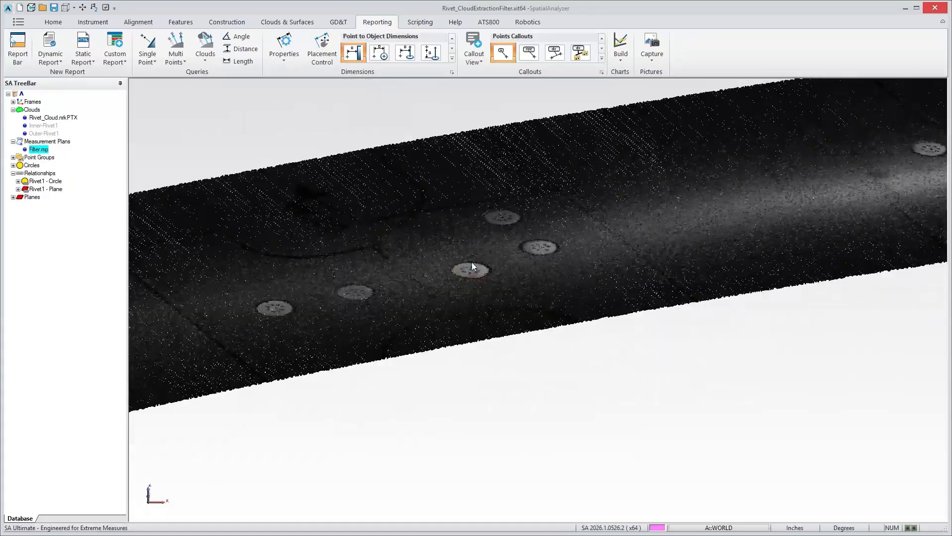
double_click(43, 151)
left_click(285, 185)
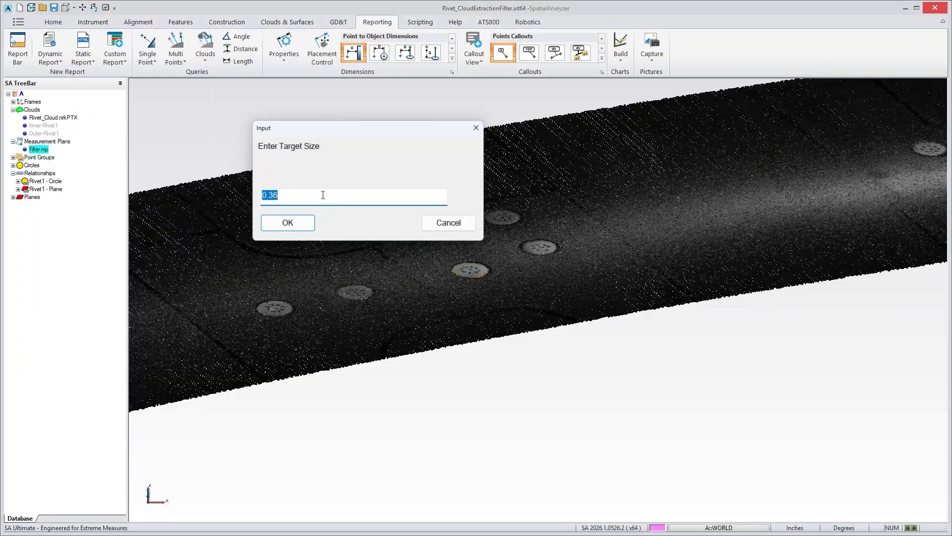
key("Return")
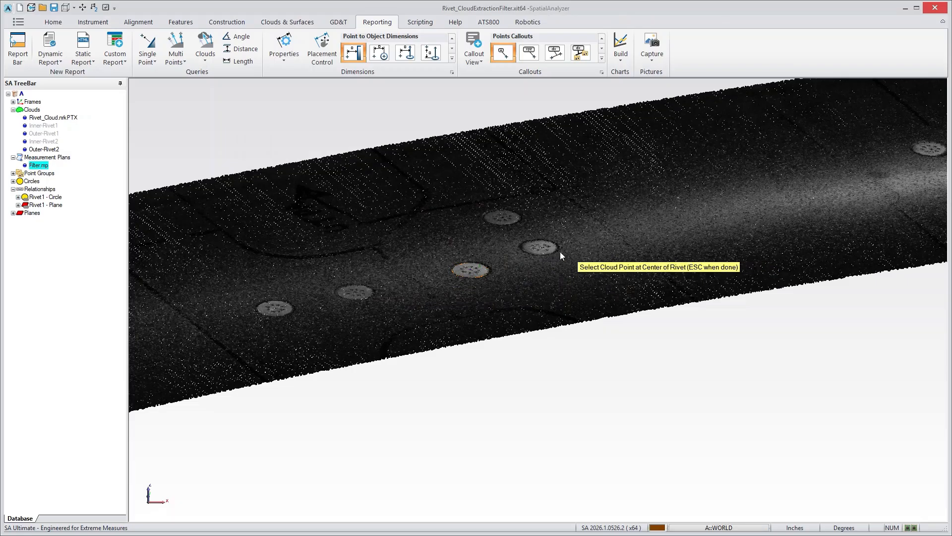
left_click(550, 250)
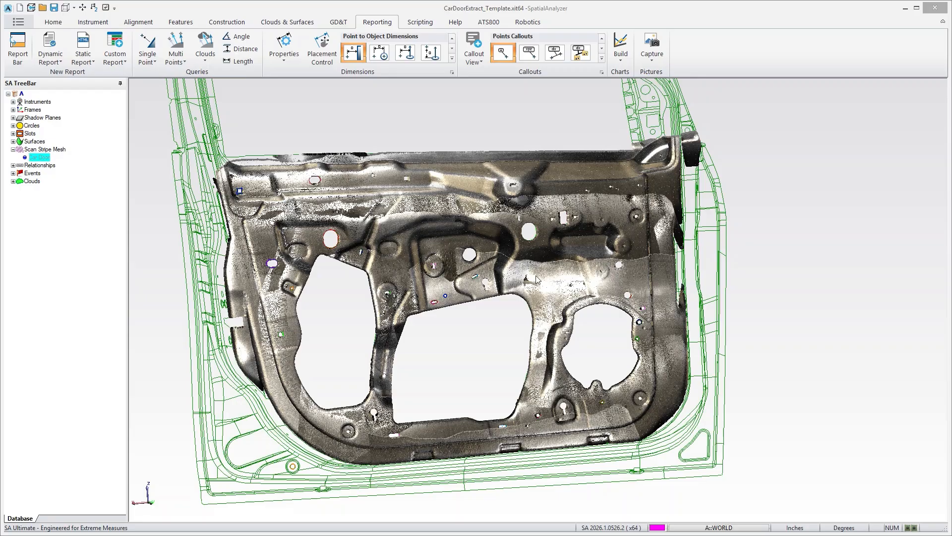
- Filter the car door cloud MainMeasured3 by intensity with a high threshold of 80, and restore all cloud points
left_click(13, 182)
right_click(37, 189)
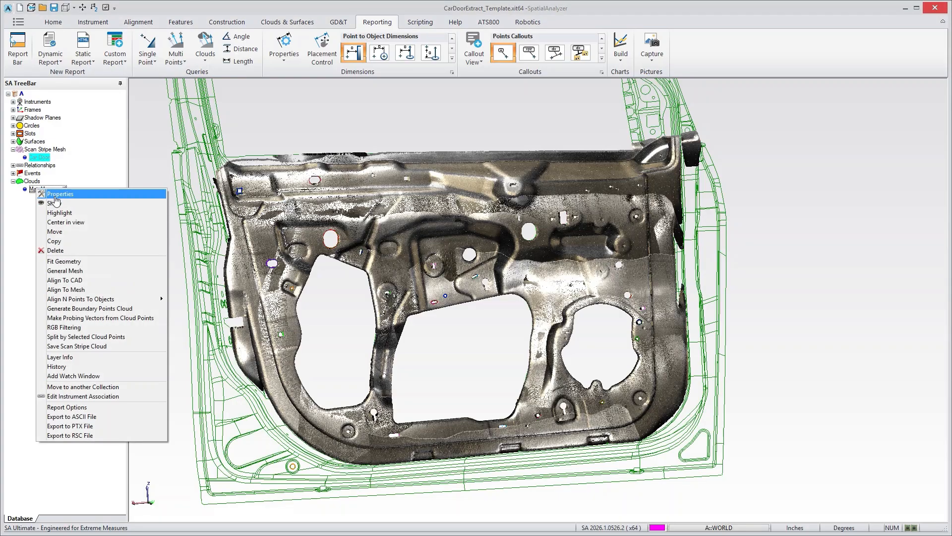
left_click(75, 327)
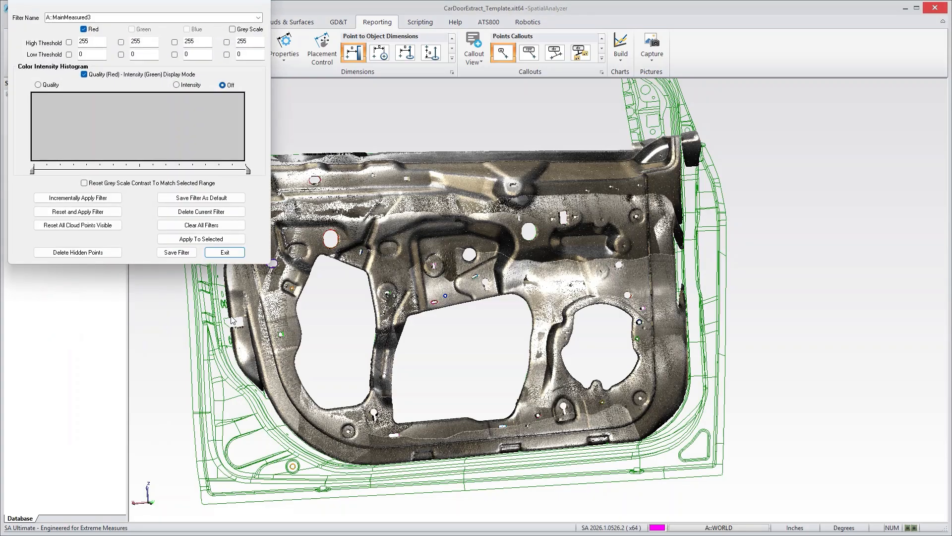
left_click(177, 85)
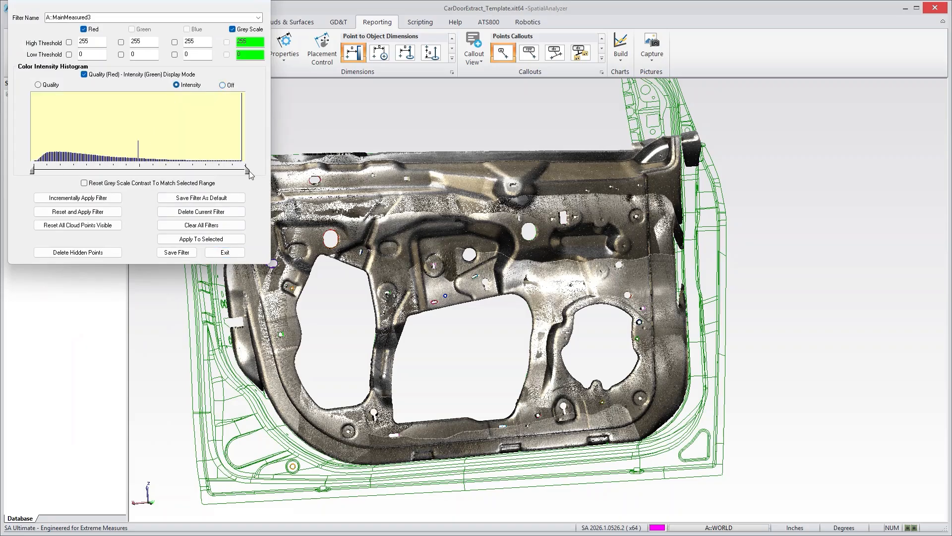
left_click_drag(247, 172, 102, 171)
left_click(103, 212)
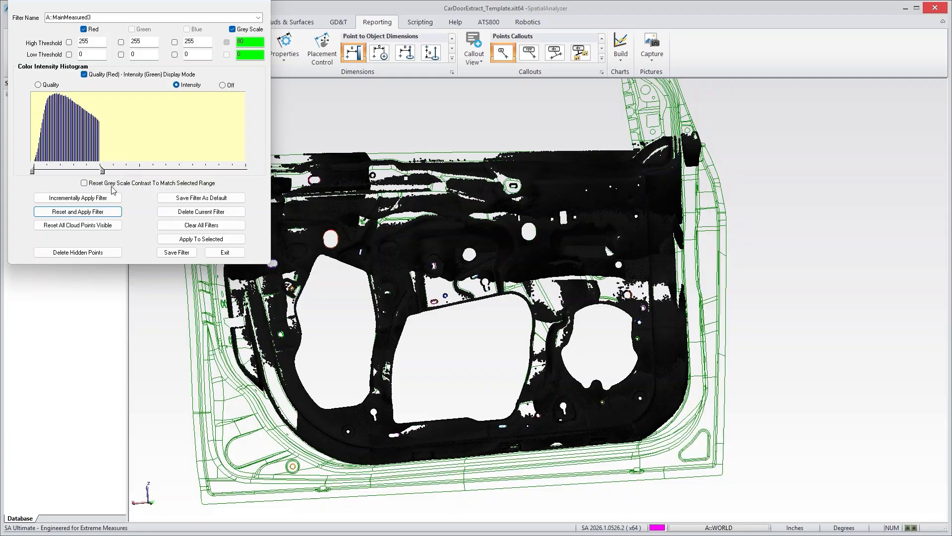
left_click(107, 225)
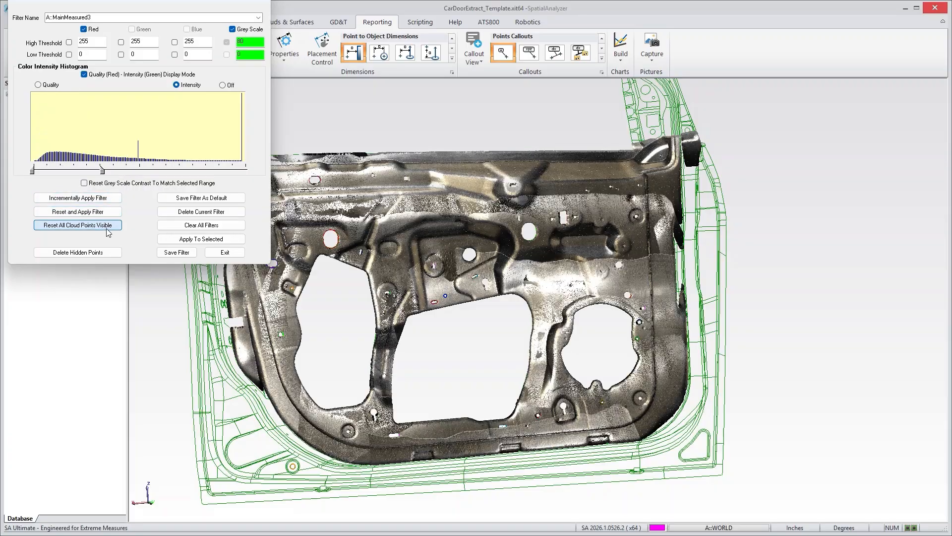
left_click(225, 253)
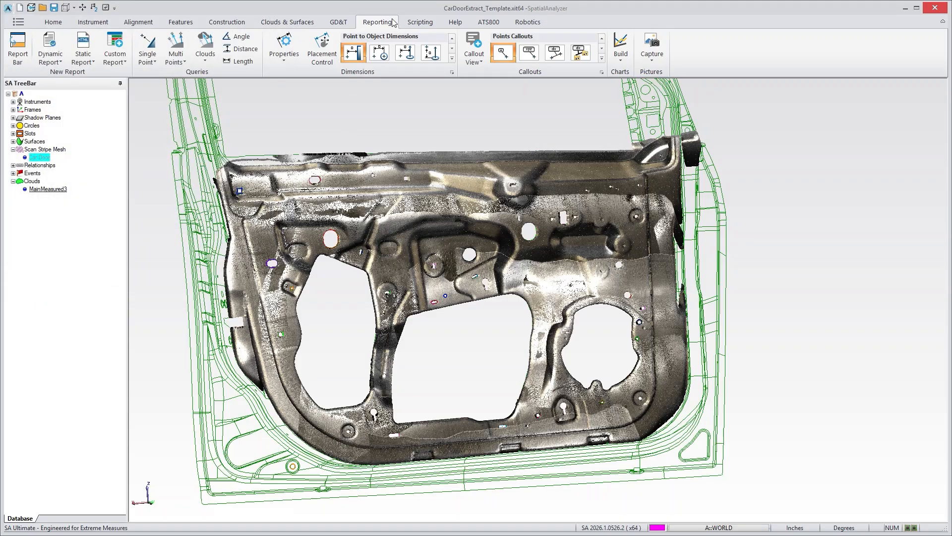
- Run a Cloud to Mesh = Cloud query comparing MainMeasured3 with the scan stripe mesh
left_click(205, 47)
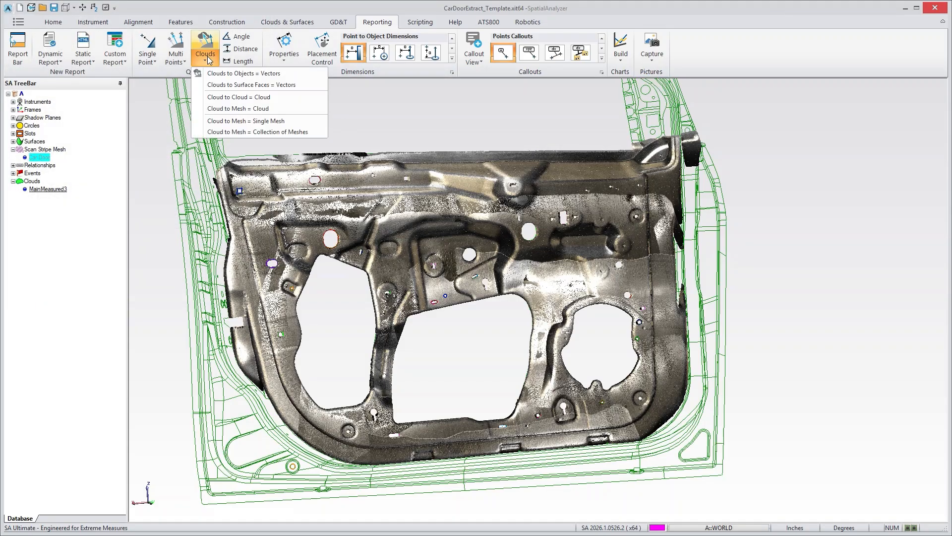
left_click(234, 109)
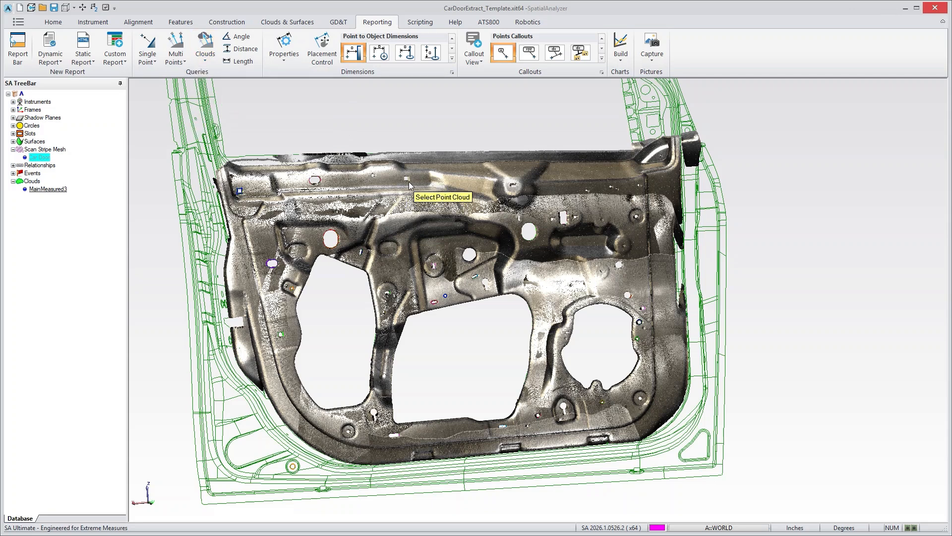
left_click(409, 183)
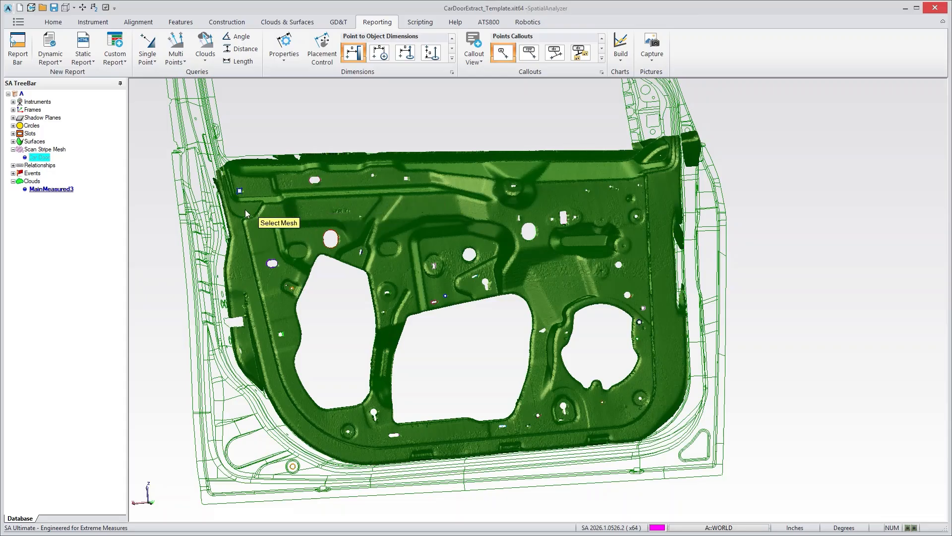
left_click(40, 158)
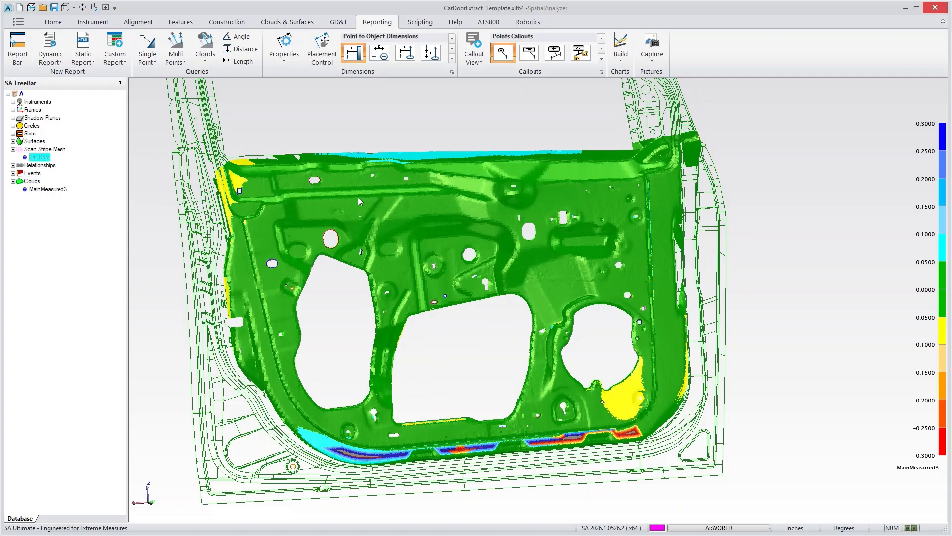
- Set the colorization of the MainMeasured3 cloud to the Toleranced (Go / No-Go) profile
right_click(53, 186)
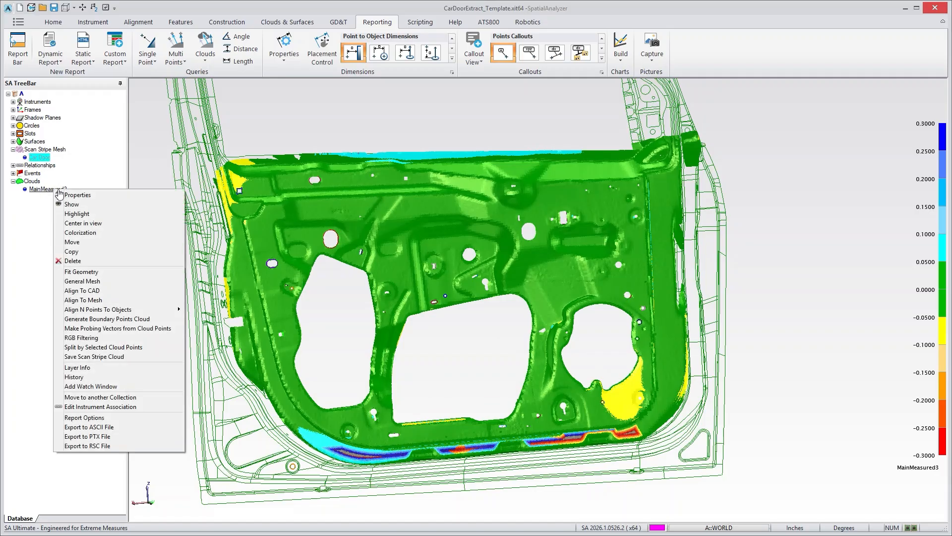
left_click(85, 238)
left_click_drag(506, 108, 736, 116)
left_click(782, 137)
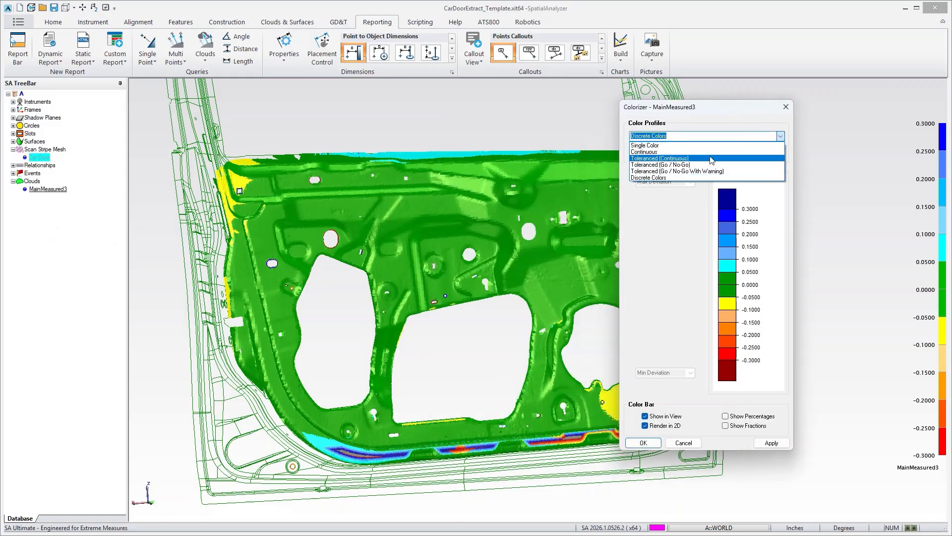
left_click(675, 169)
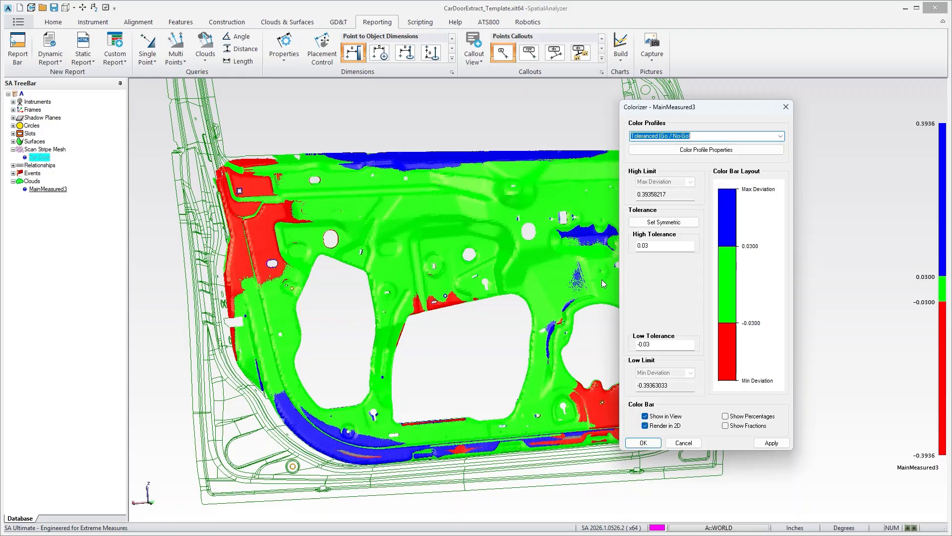
left_click(684, 444)
mouse_move(574, 333)
left_mouse_down()
mouse_move(598, 312)
mouse_move(566, 322)
mouse_move(577, 327)
left_mouse_up()
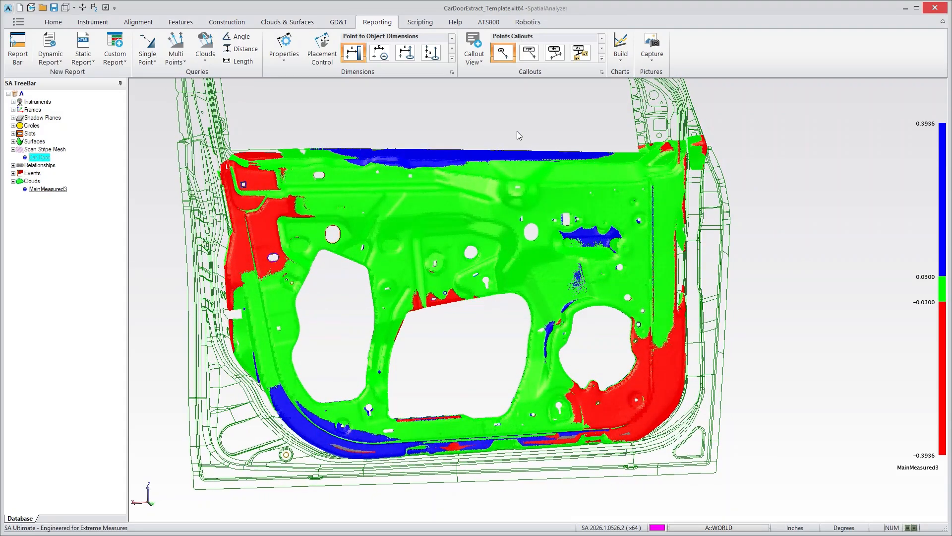
- Open RGB filtering for MainMeasured3, turn off the Quality-Intensity display mode, and select the Red histogram
right_click(61, 189)
left_click(89, 337)
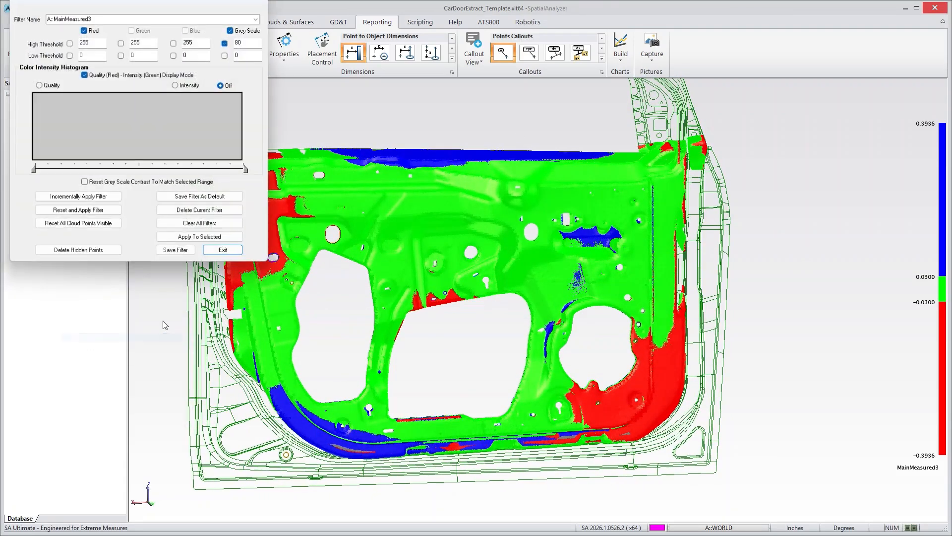
left_click_drag(143, 5, 809, 128)
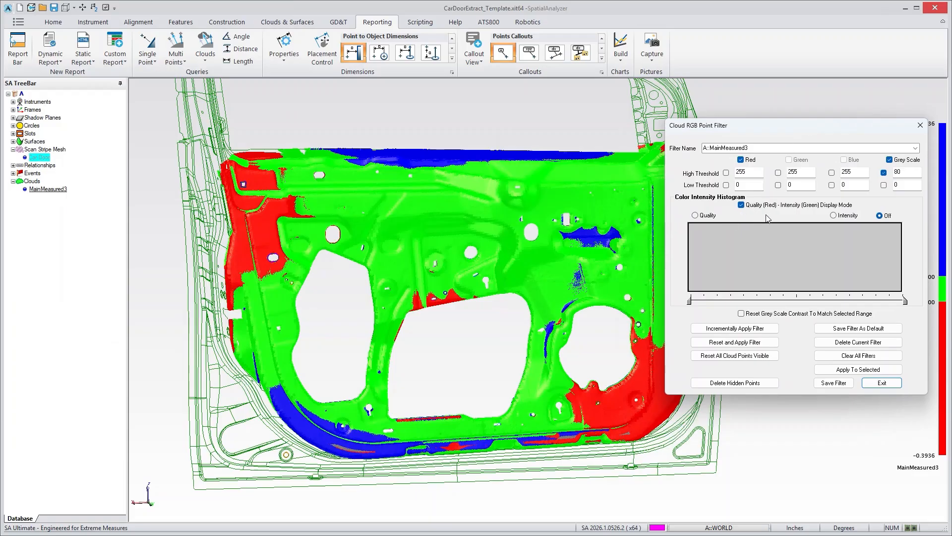
left_click(741, 205)
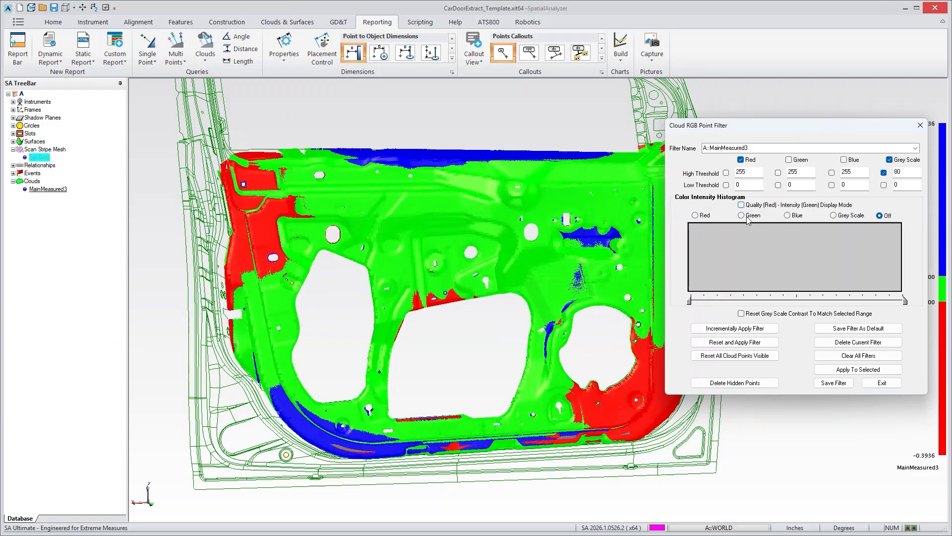
left_click(695, 215)
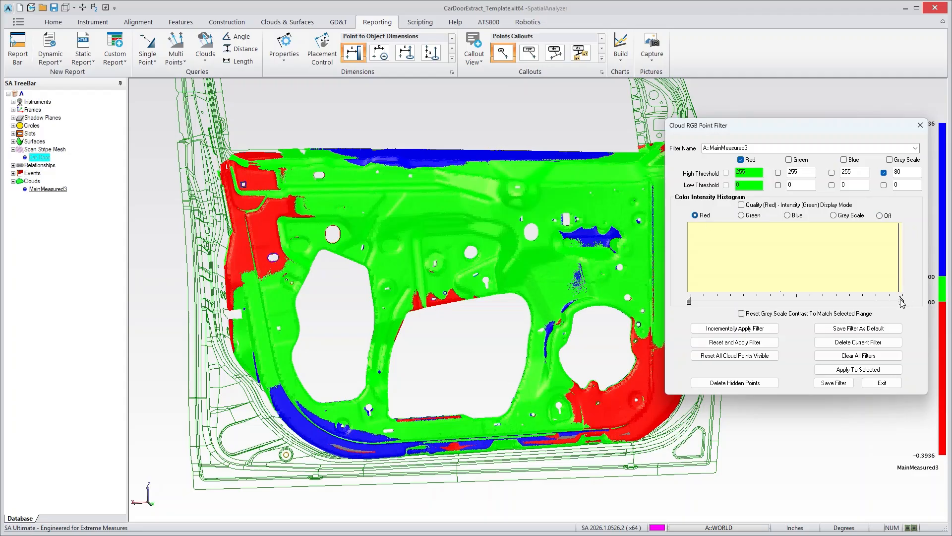
- Isolate the red out-of-tolerance points by applying a red range of 250 to 255, and close the filter
left_click_drag(900, 300, 910, 301)
left_click_drag(691, 299, 896, 301)
left_click(737, 345)
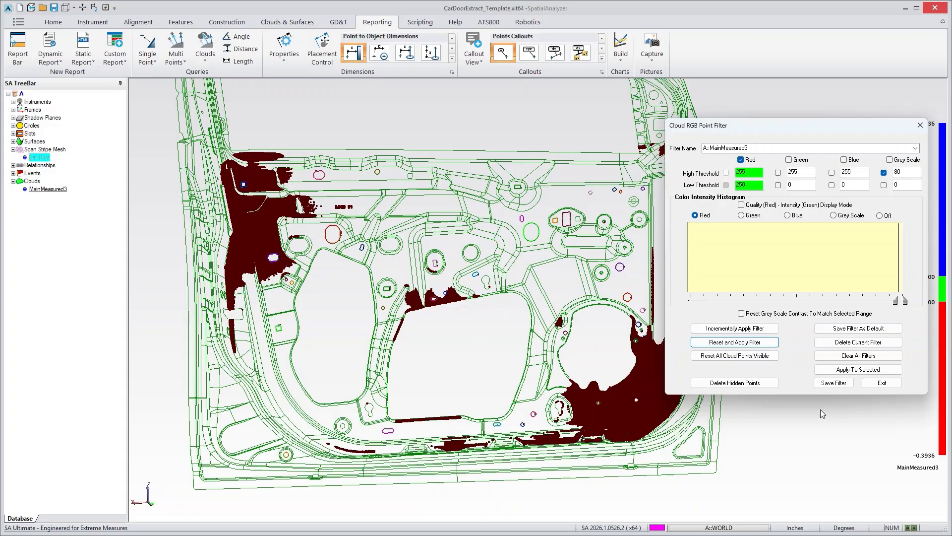
left_click(883, 383)
right_click_drag(704, 317, 631, 301)
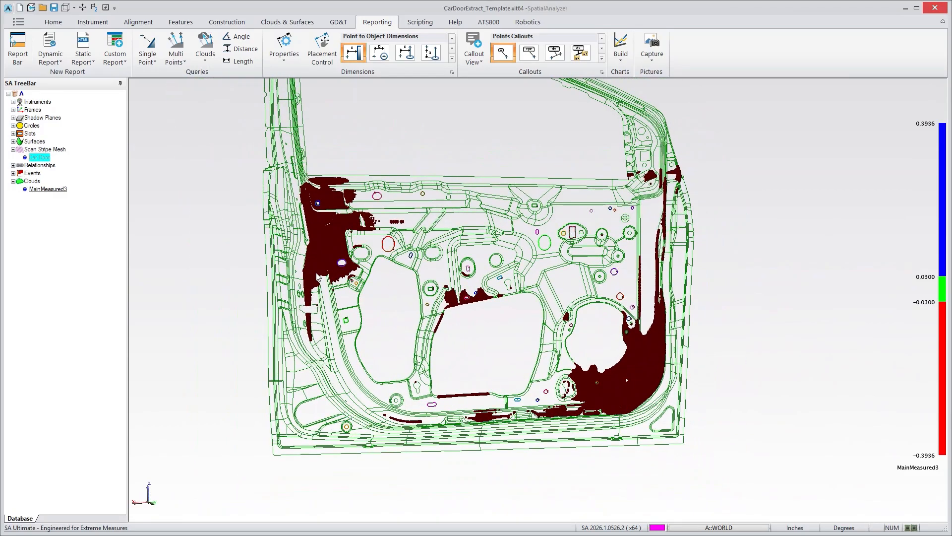
right_click_drag(237, 258, 262, 280)
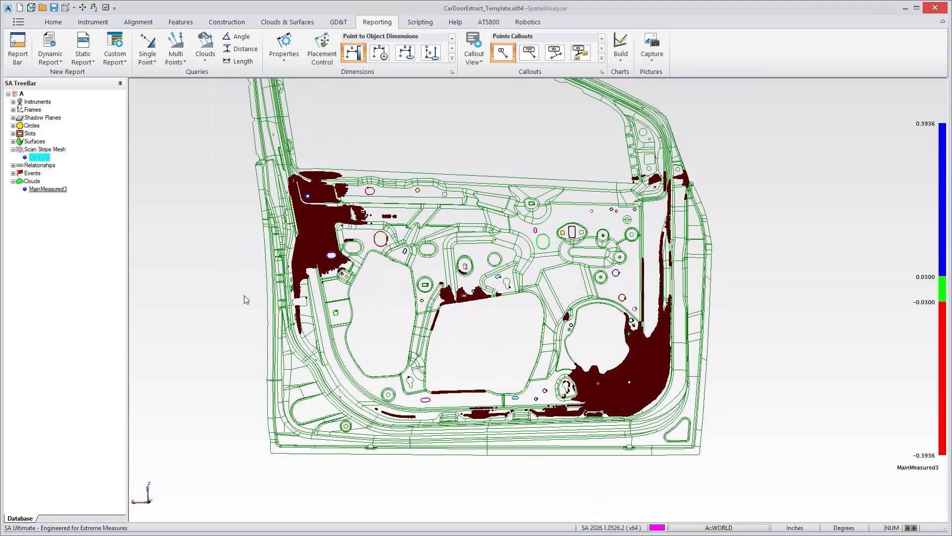
- Reopen RGB filtering for MainMeasured3, make all cloud points visible, and turn off the Quality-Intensity display mode
right_click(49, 189)
left_click(75, 342)
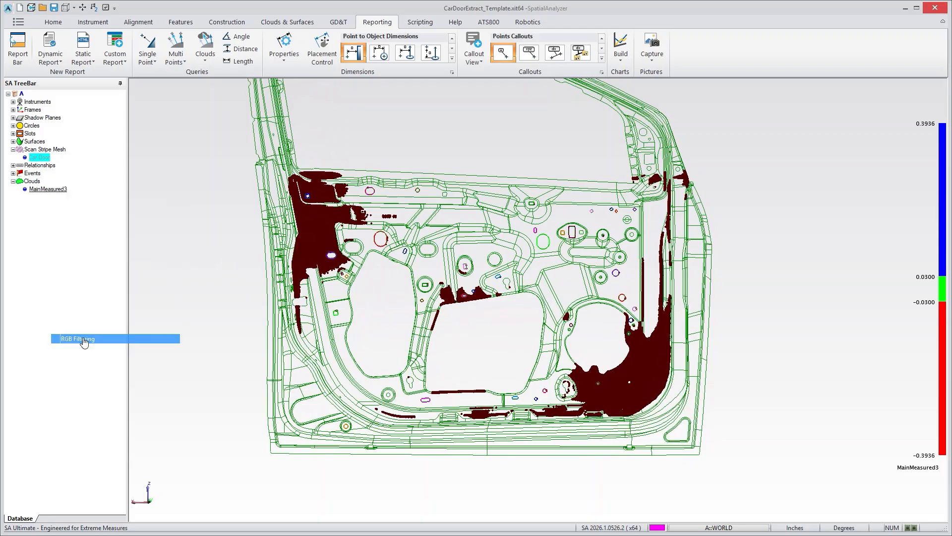
left_click(79, 225)
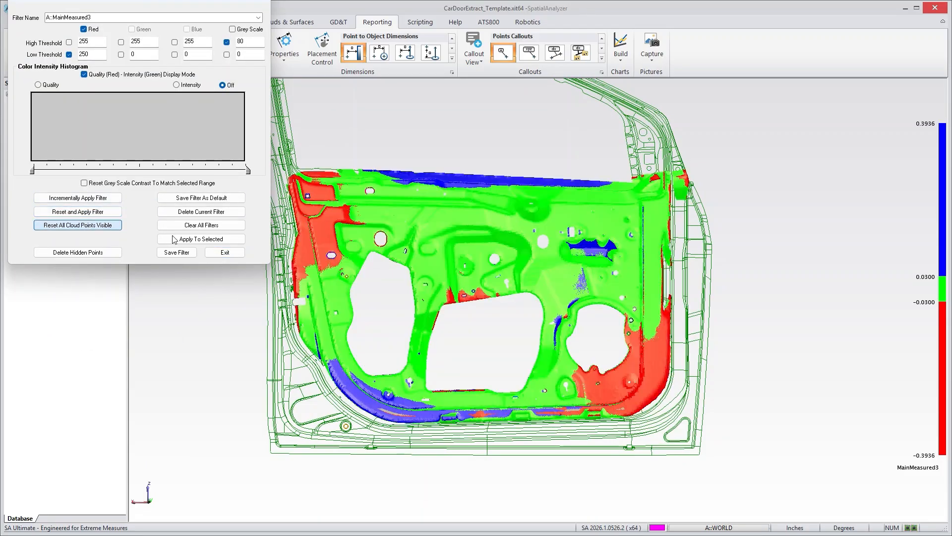
mouse_move(376, 283)
right_mouse_down()
mouse_move(388, 292)
mouse_move(359, 301)
mouse_move(364, 284)
mouse_move(383, 298)
right_mouse_up()
left_click(85, 74)
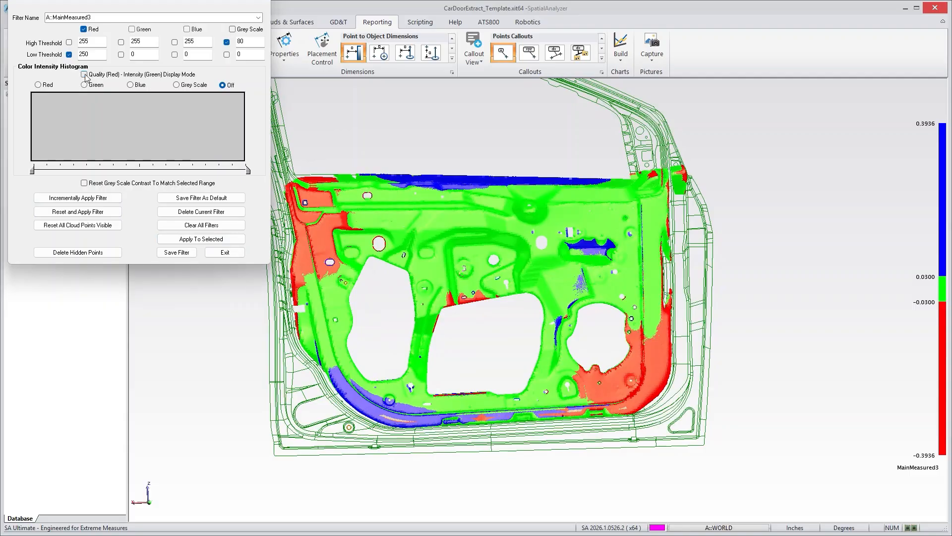
right_click_drag(395, 279, 433, 300)
right_click_drag(496, 357, 496, 343)
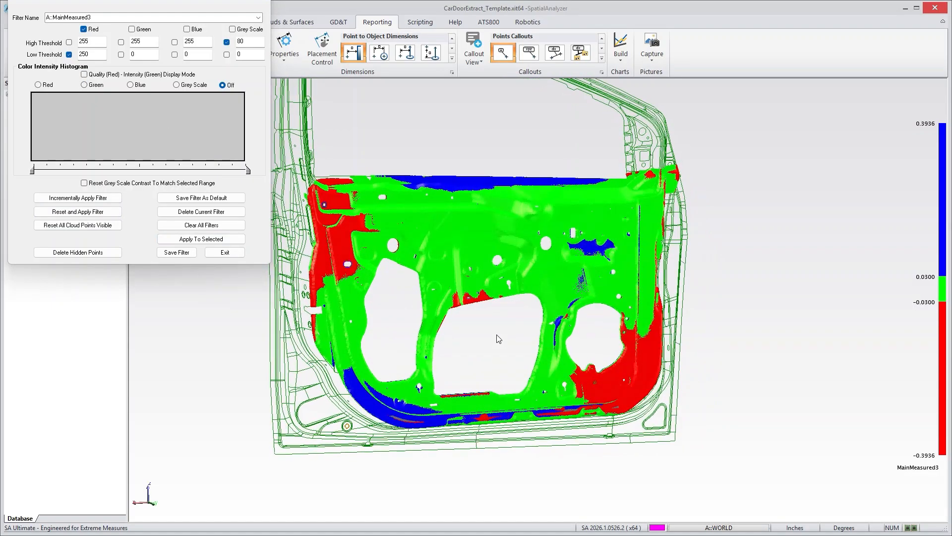